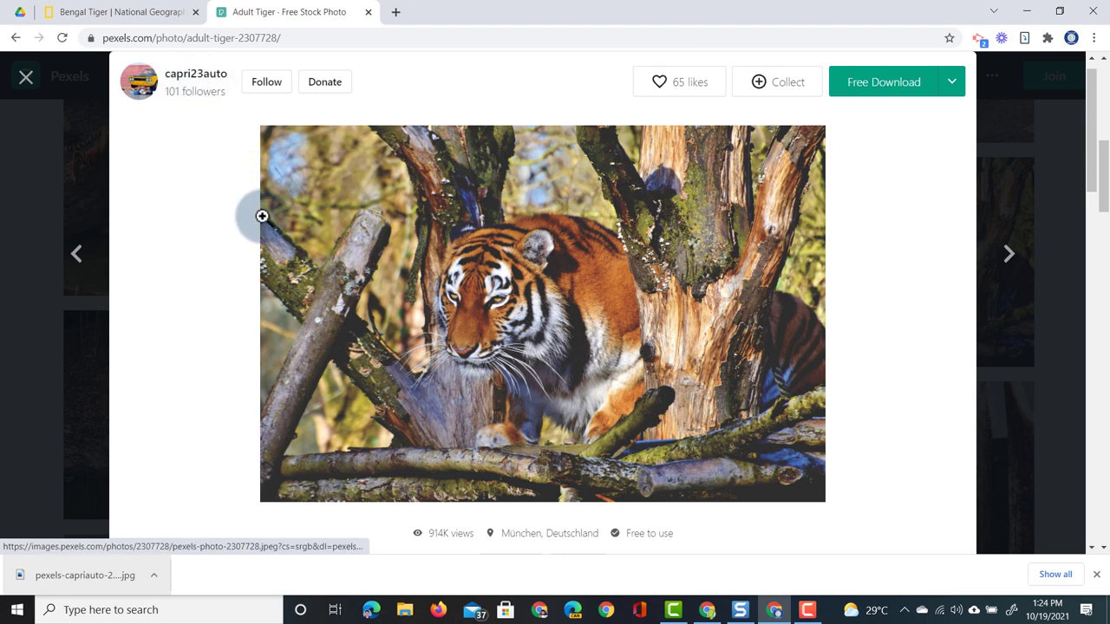
Close the Pexels photo tab, scroll to the Bengal Tiger fact box, and dismiss the downloads bar.
click(374, 15)
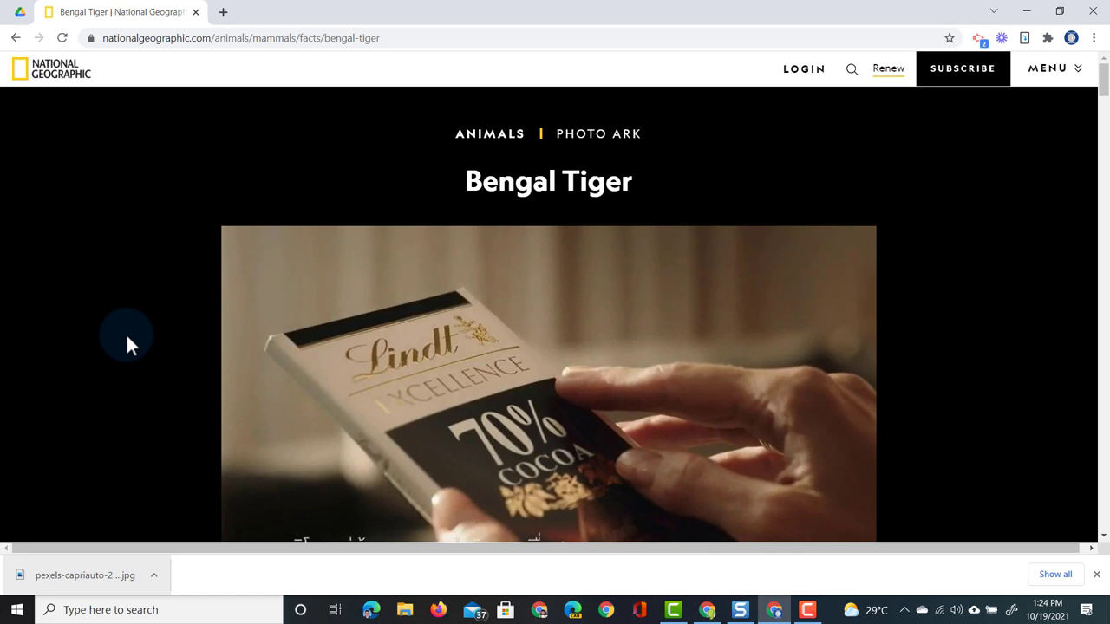
scroll(125, 333, down, 2)
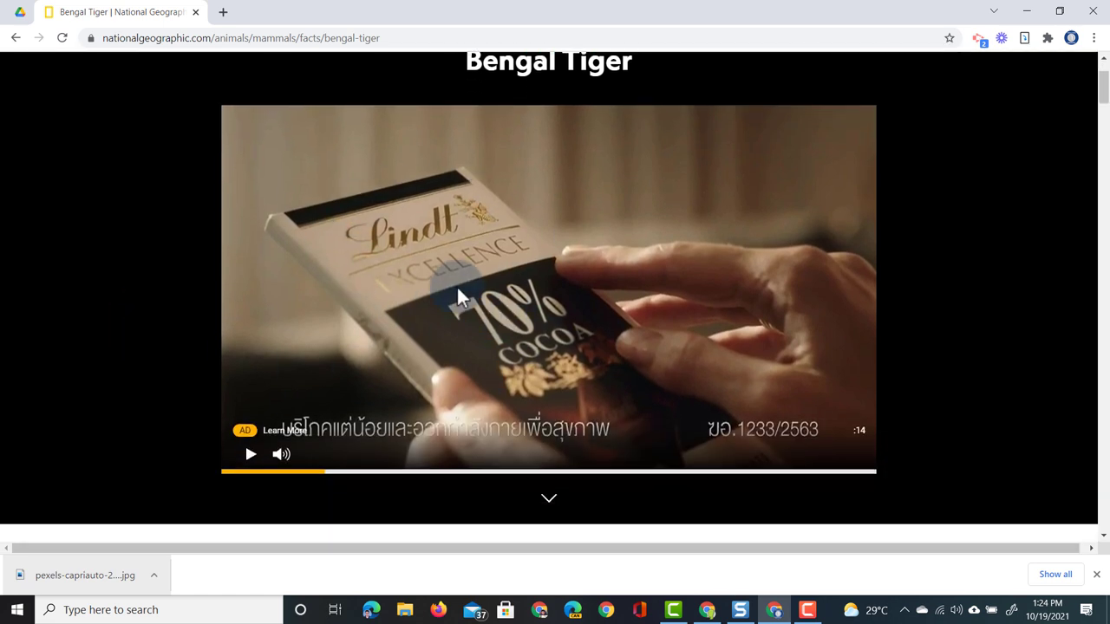
scroll(89, 365, down, 5)
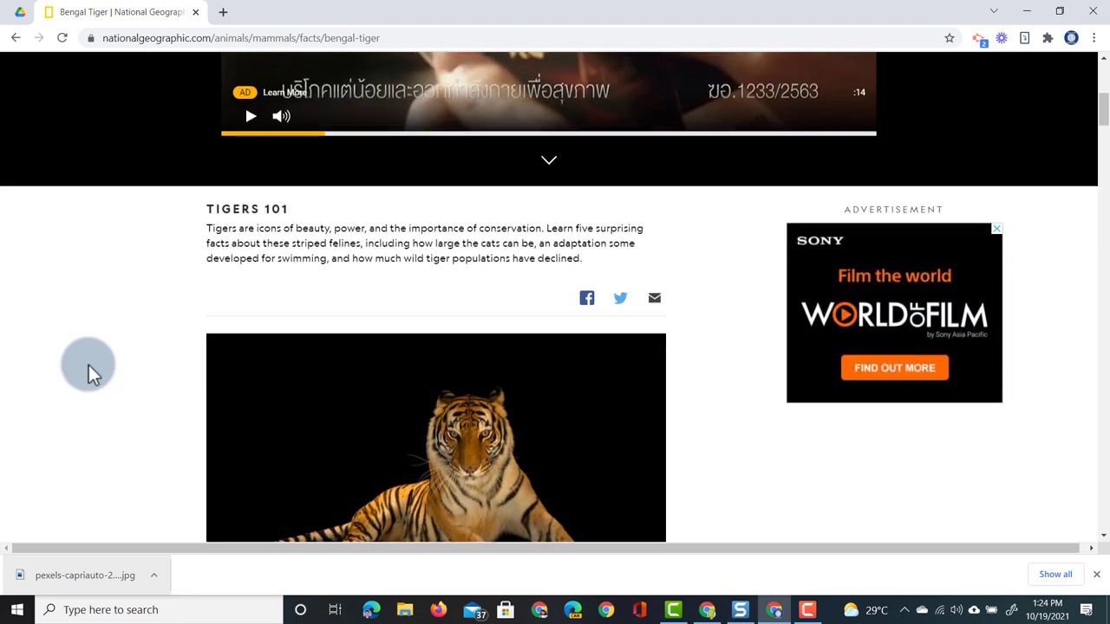
scroll(88, 365, down, 4)
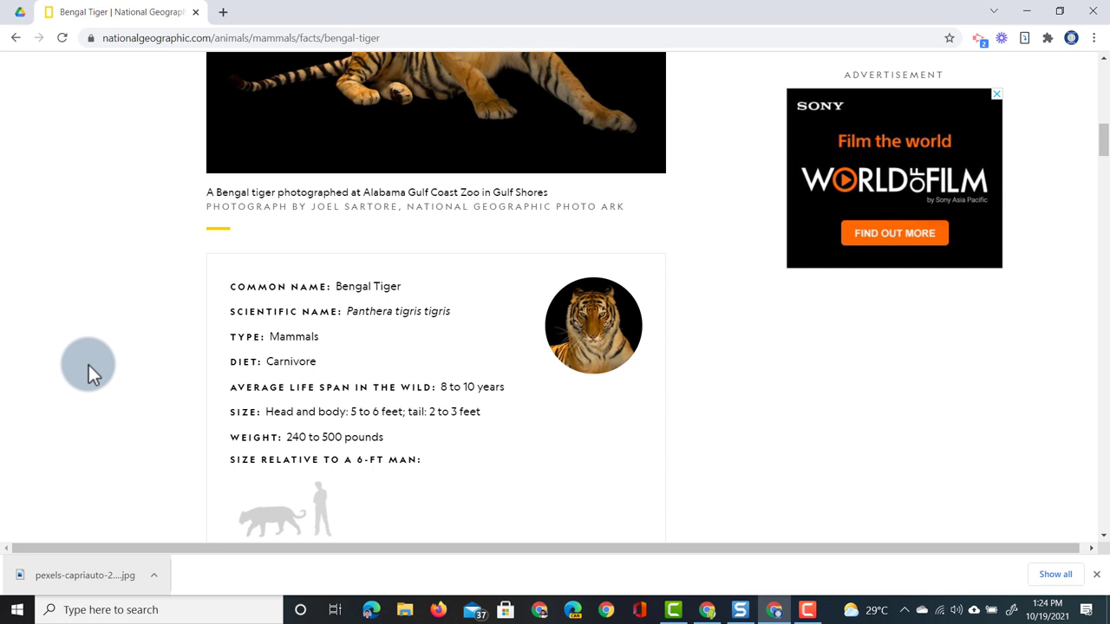
scroll(89, 365, down, 2)
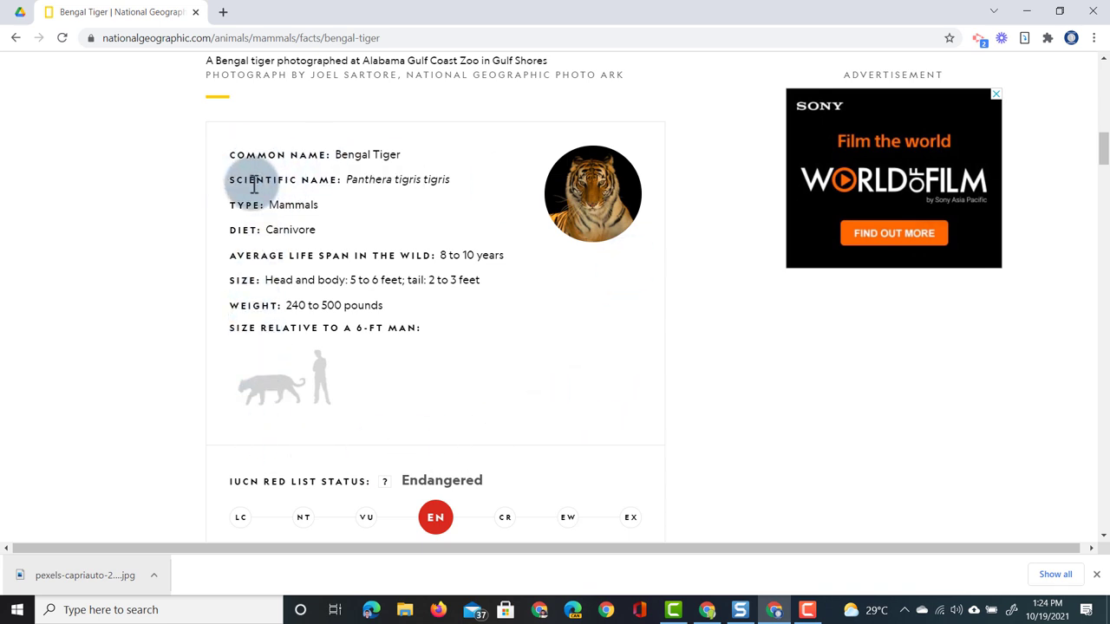
scroll(270, 344, down, 1)
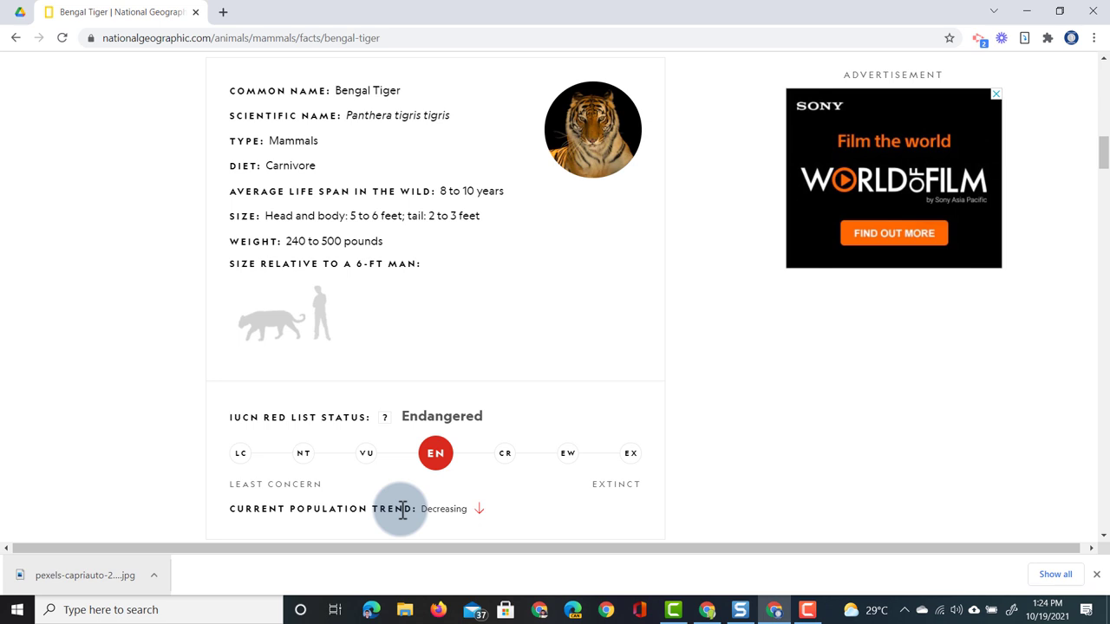
click(1096, 576)
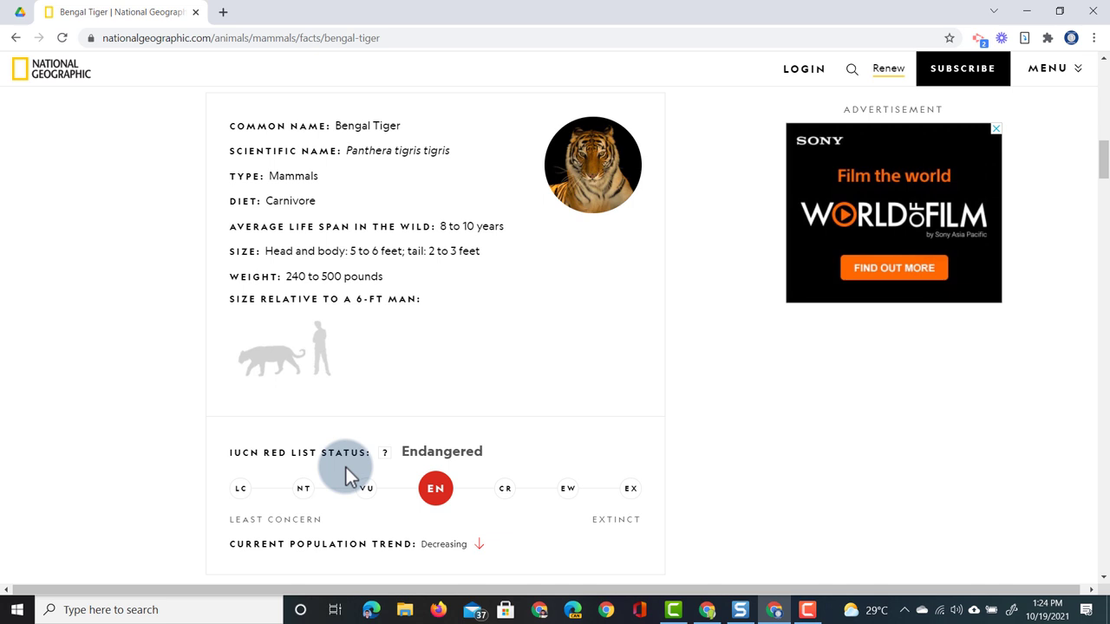
Capture a region around the Bengal Tiger fact panel, down to the population trend, in Snagit.
key(Print)
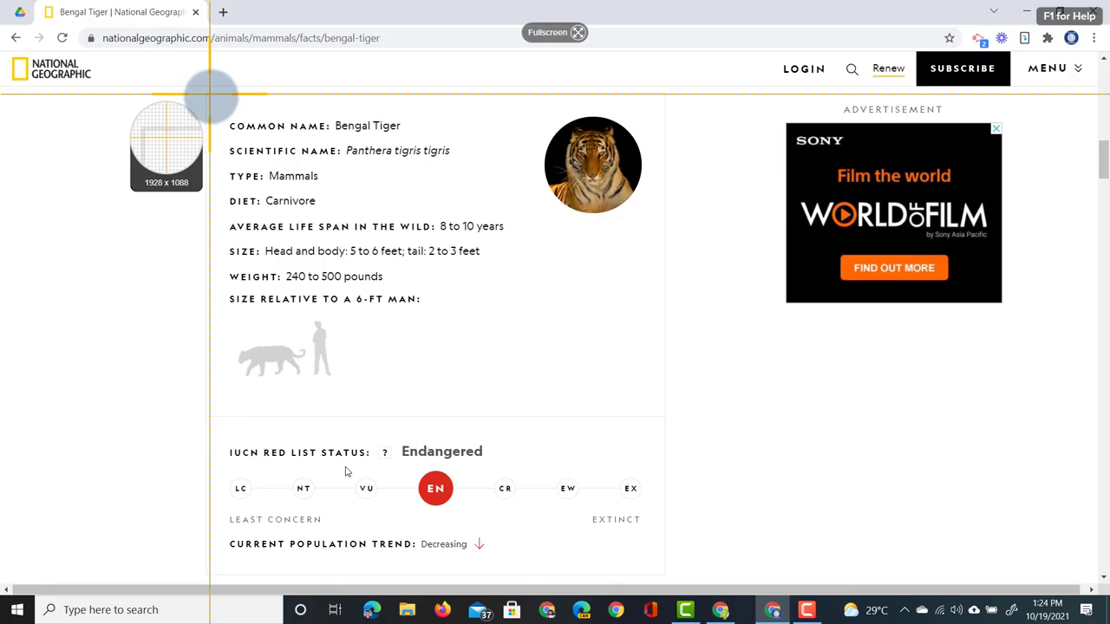
drag(209, 93, 656, 565)
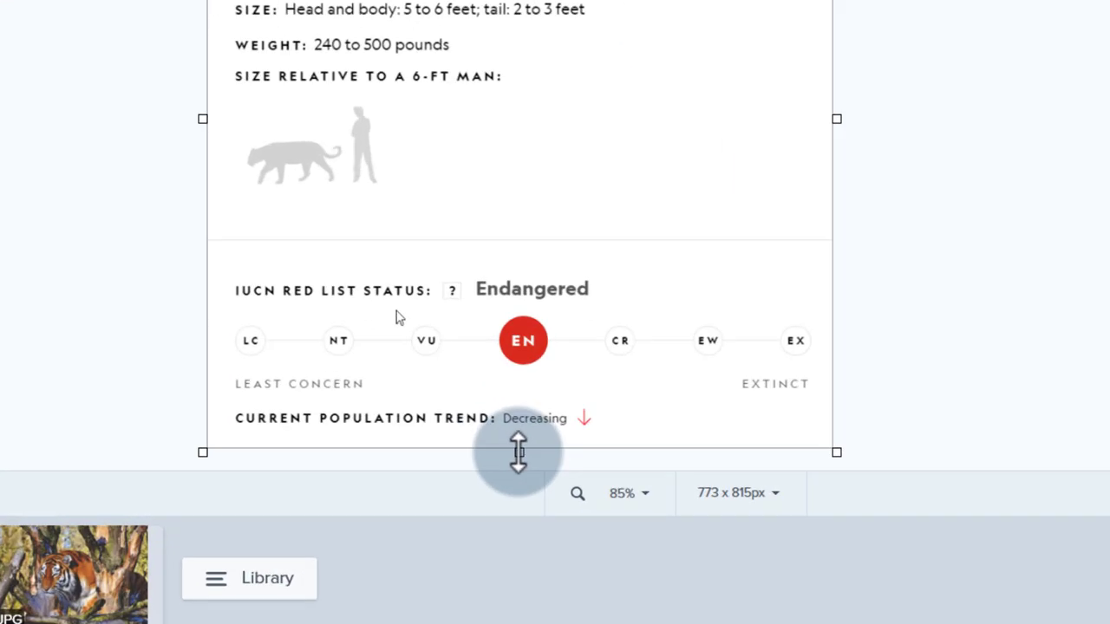
Drag the canvas's bottom edge down to 772 x 849 px, leaving an empty strip below.
drag(517, 451, 520, 483)
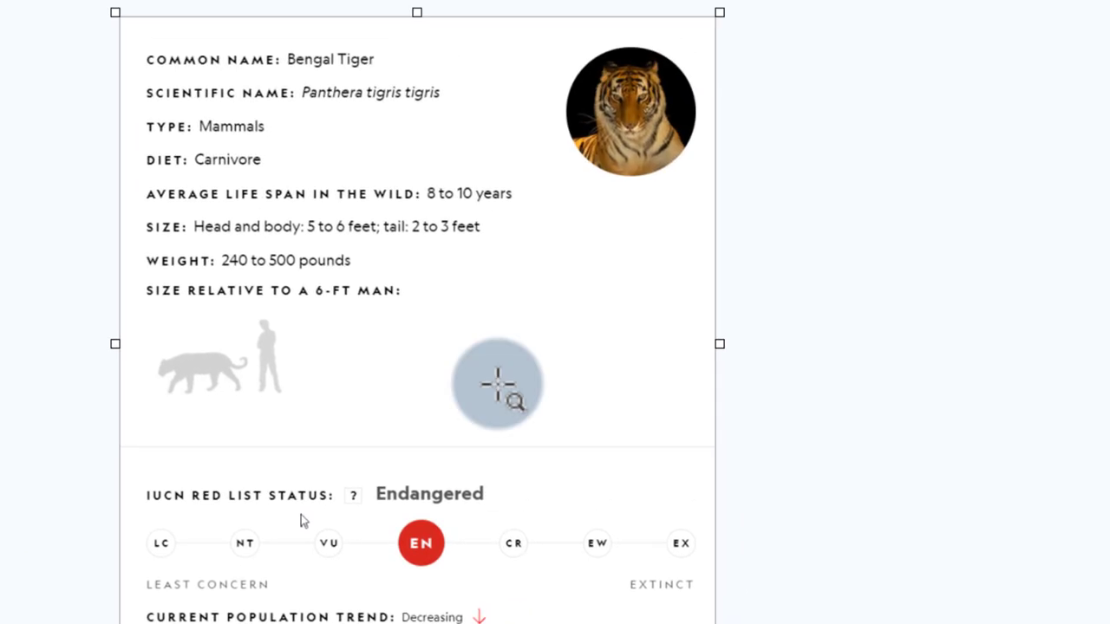
click(402, 69)
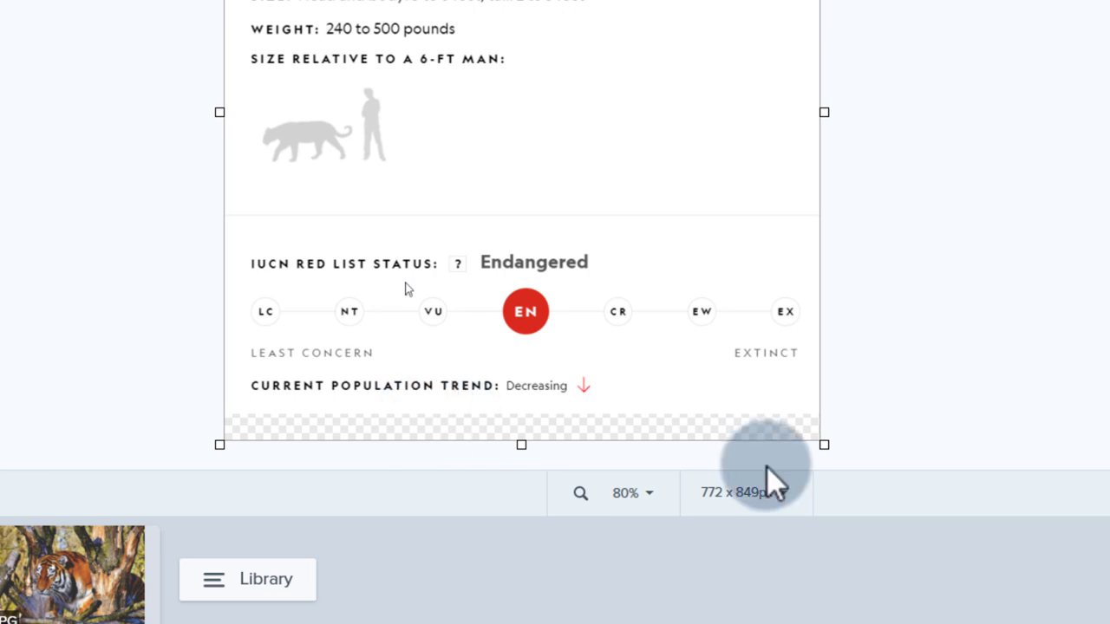
Add a 'Source: National Geographic' caption in the bottom strip, 14 pt black, shifted right.
drag(426, 405, 711, 430)
text(S)
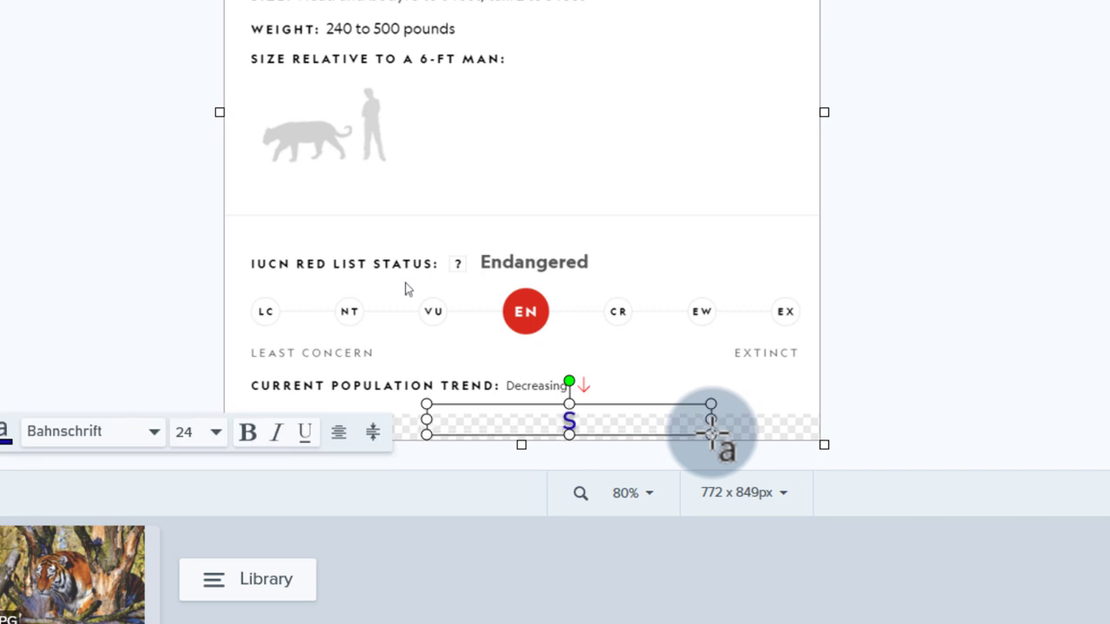
text(ource: National)
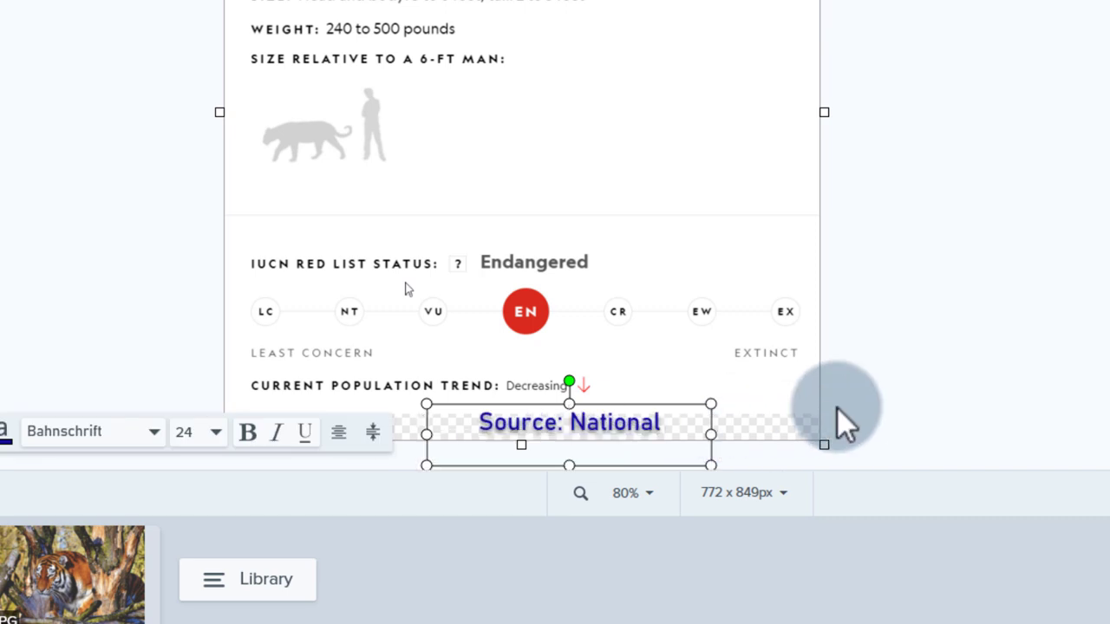
key(ctrl+a)
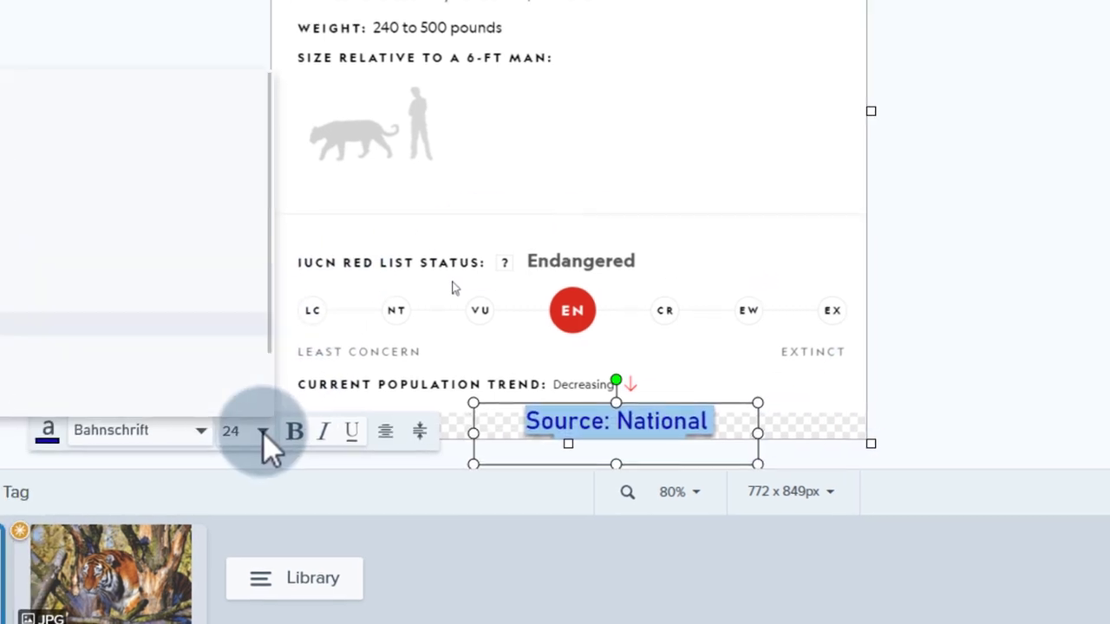
click(216, 431)
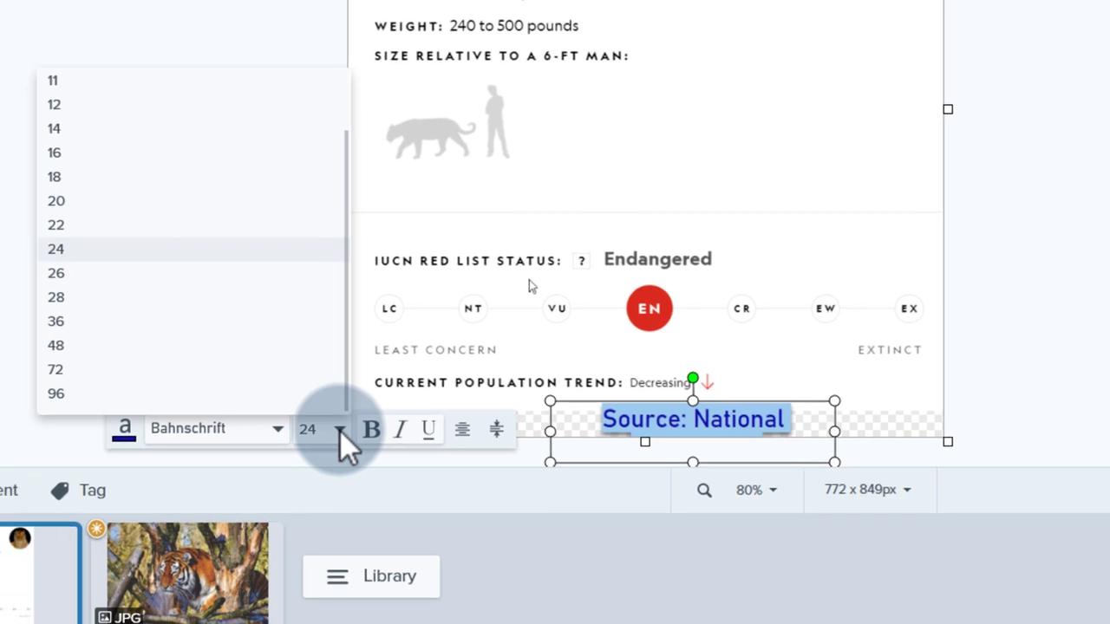
click(158, 128)
click(270, 428)
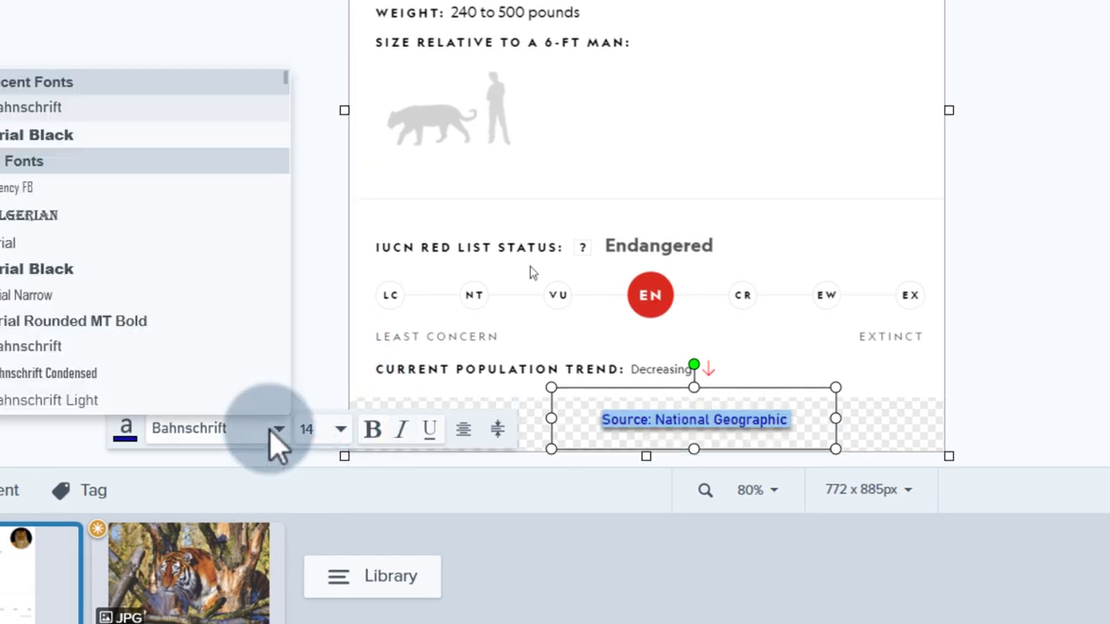
click(128, 430)
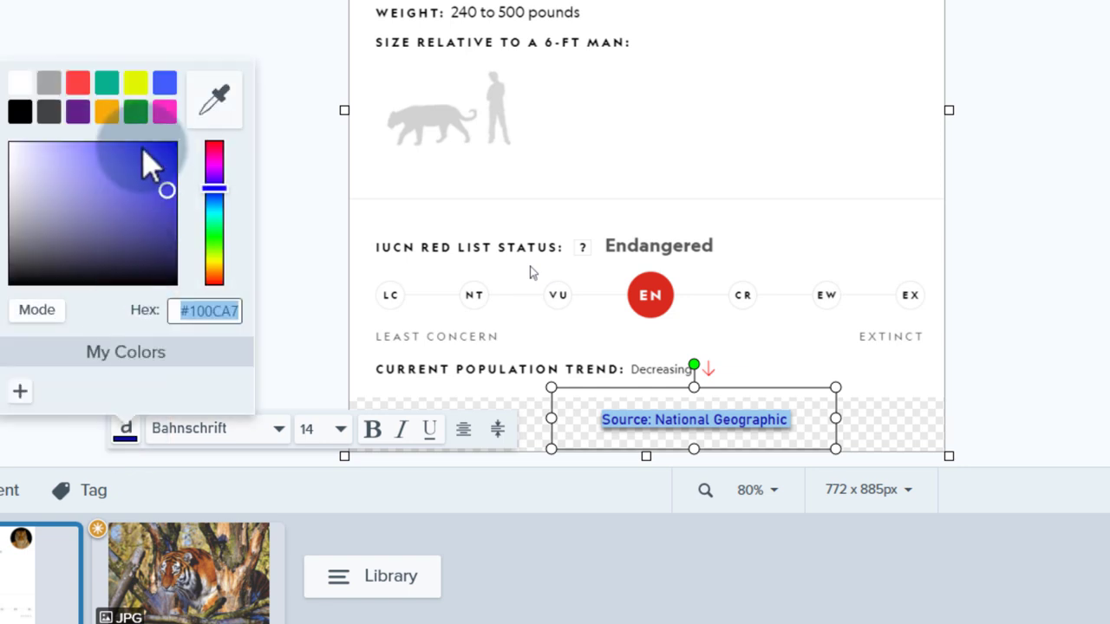
click(22, 113)
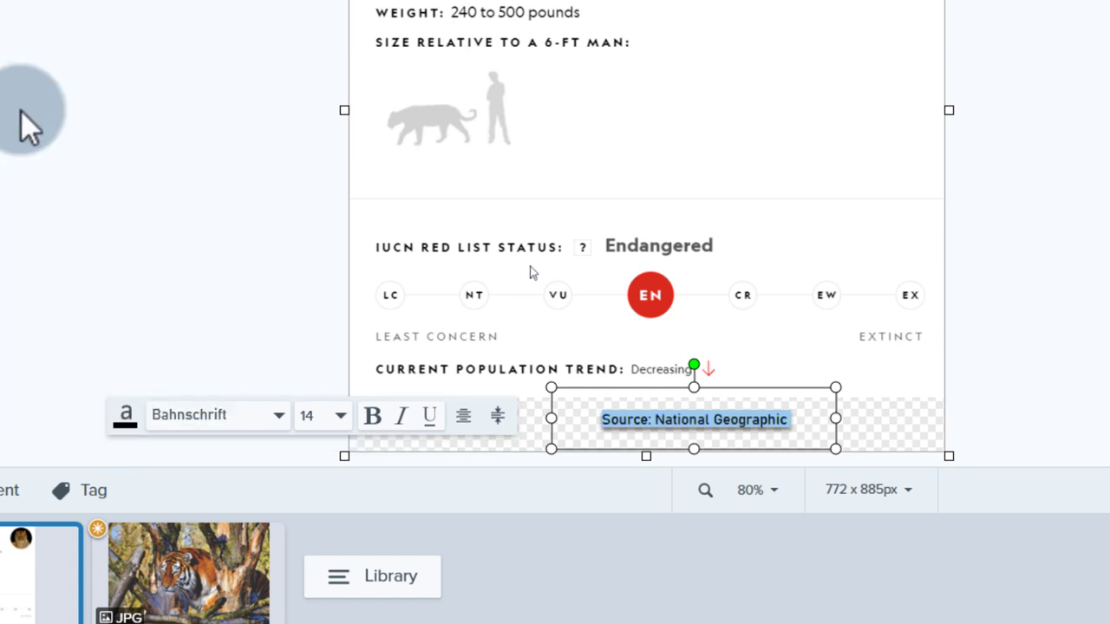
click(746, 436)
drag(782, 406, 857, 402)
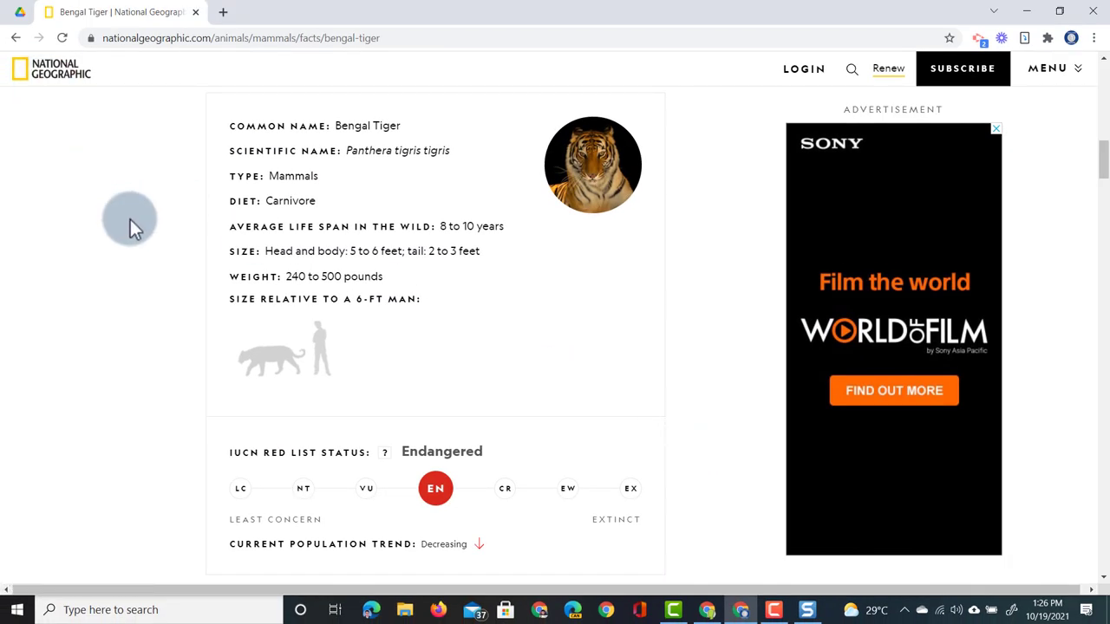
Capture the National Geographic logo, paste it onto the fact card beside the Source line, and shrink it.
key(Print)
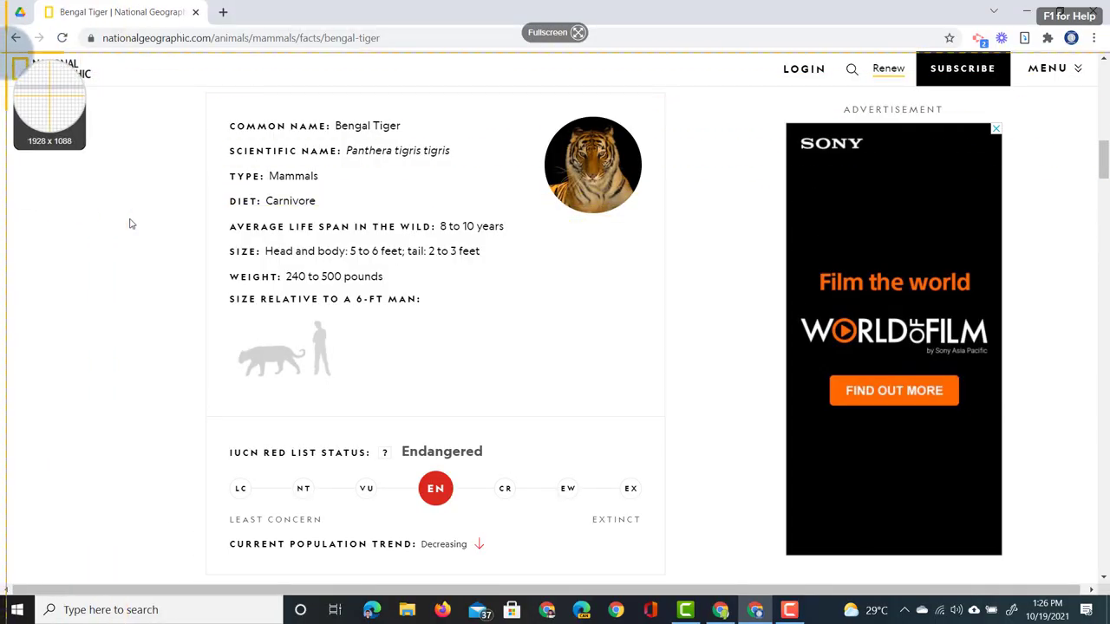
drag(7, 52, 98, 84)
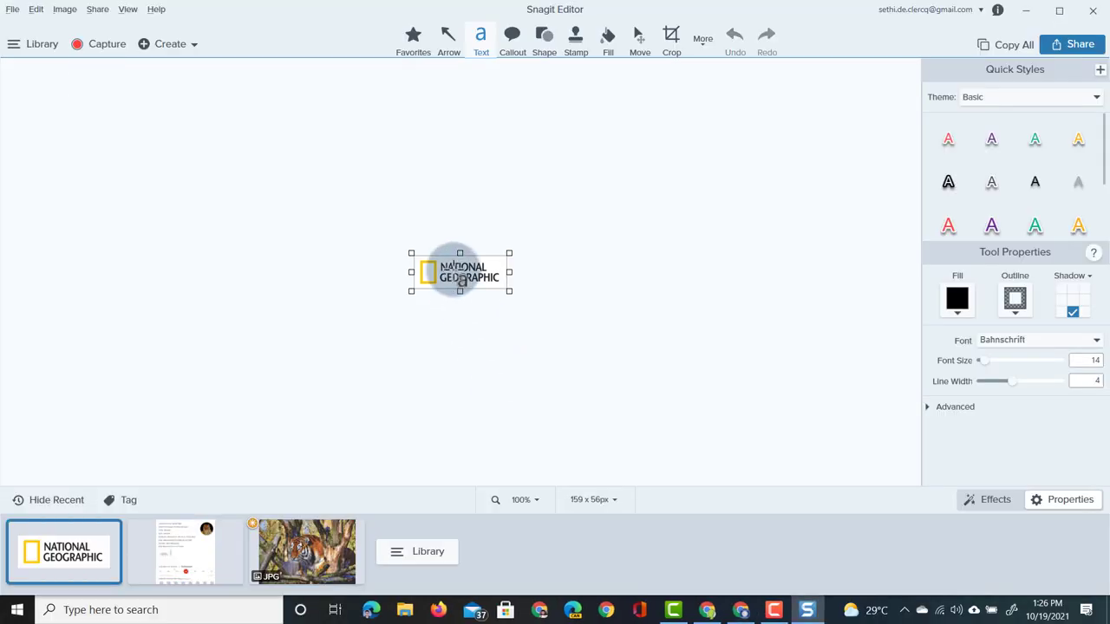
right_click(453, 270)
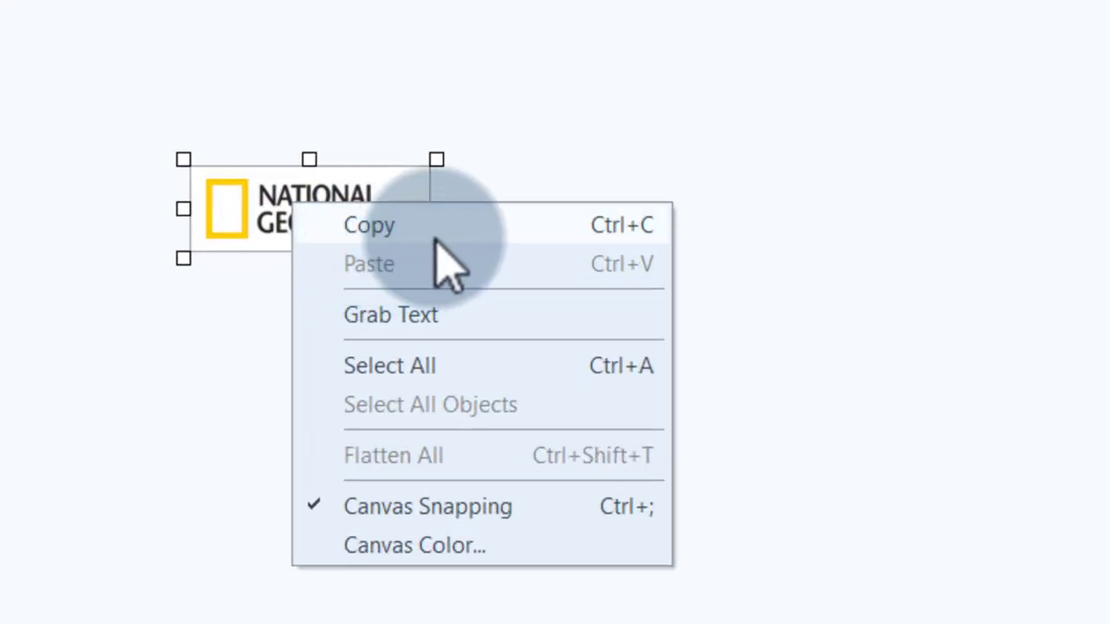
key(Escape)
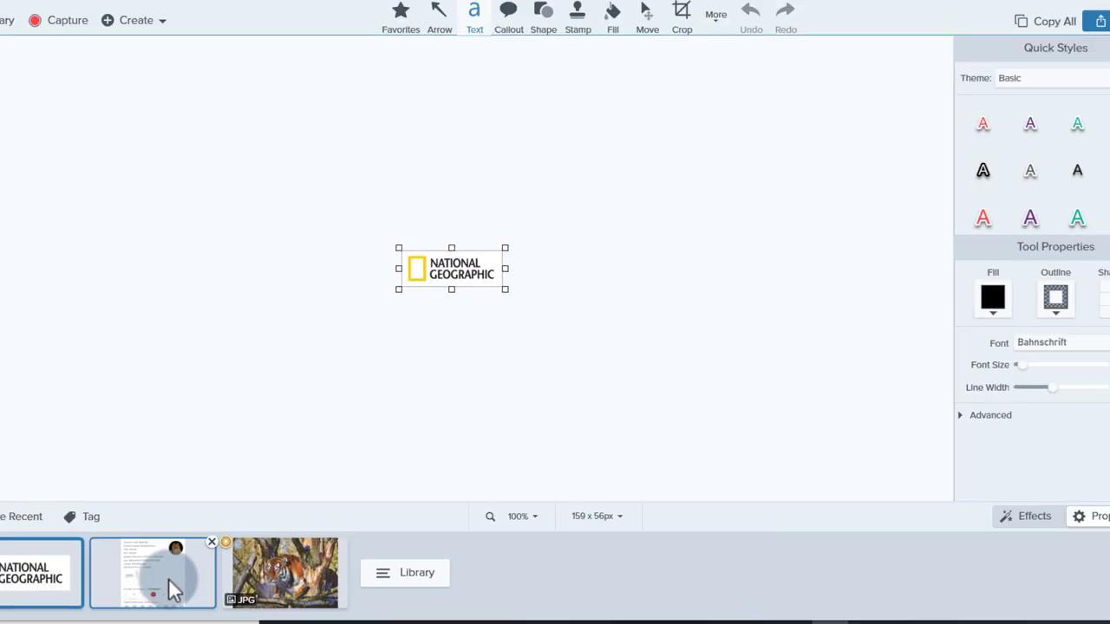
click(200, 556)
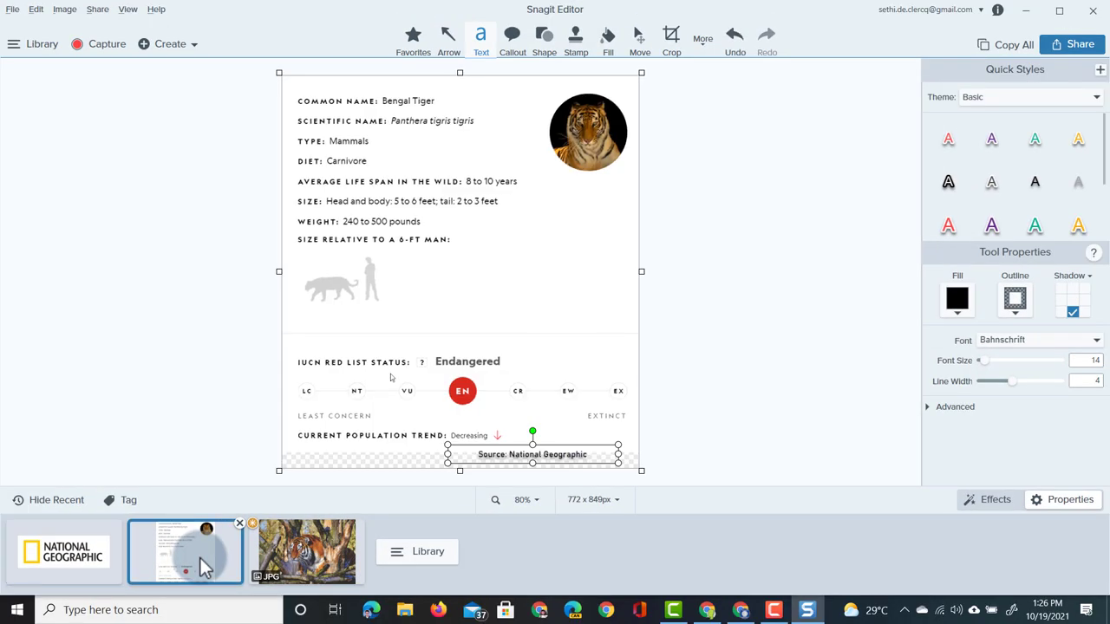
key(ctrl+v)
drag(292, 465, 582, 357)
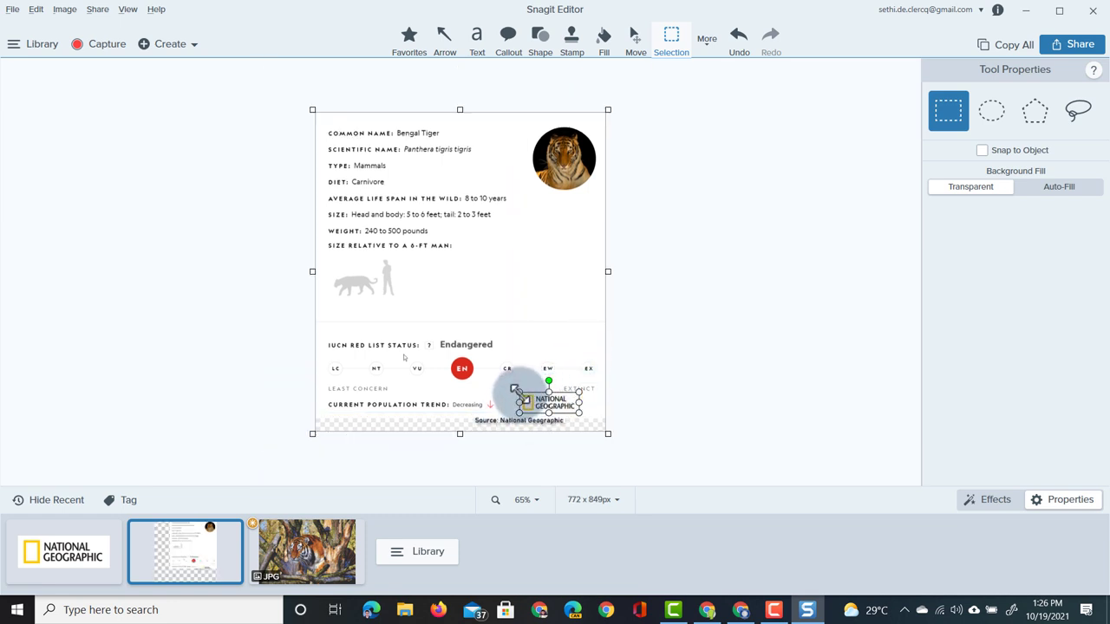
drag(515, 388, 576, 419)
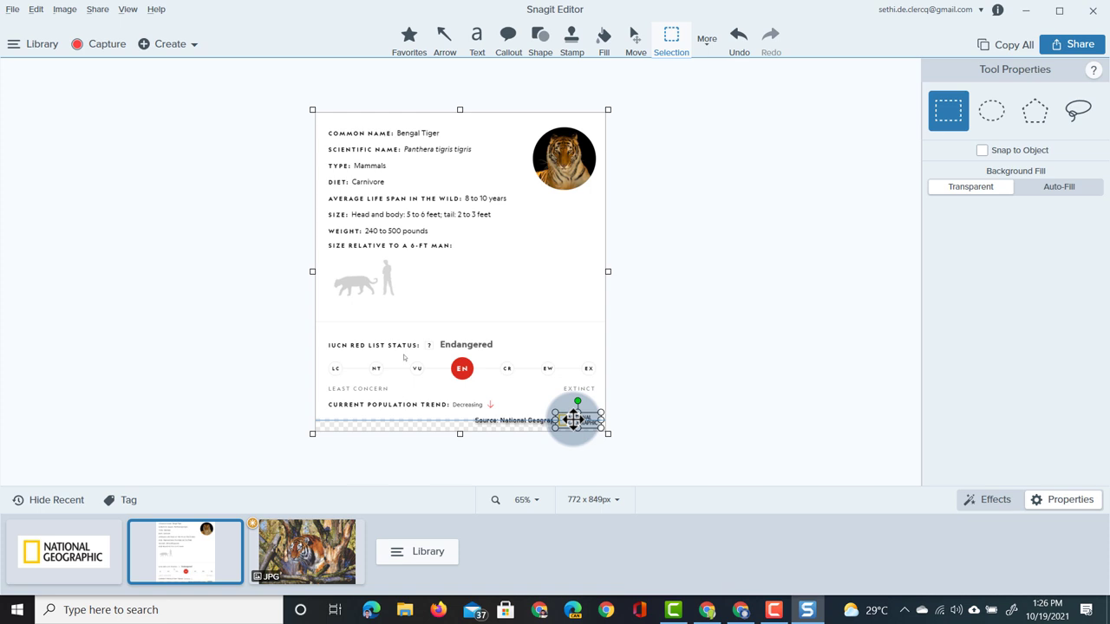
Shift the source credit left so it sits readable just beside the logo.
double_click(519, 421)
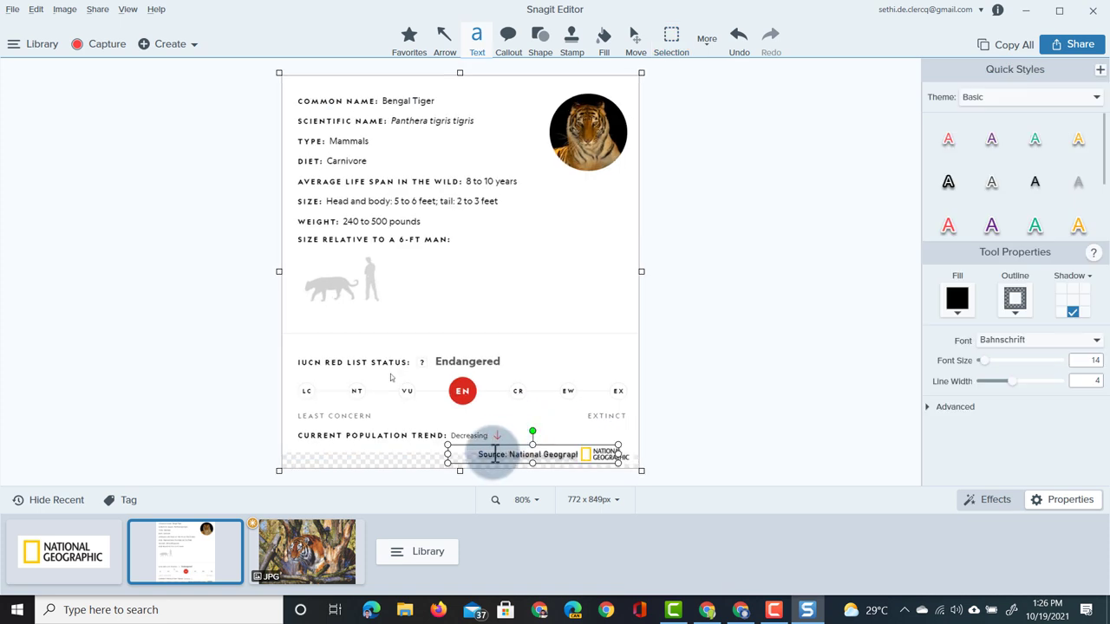
mouse_move(451, 455)
mouse_down()
mouse_move(438, 454)
mouse_move(447, 454)
mouse_up()
click(696, 385)
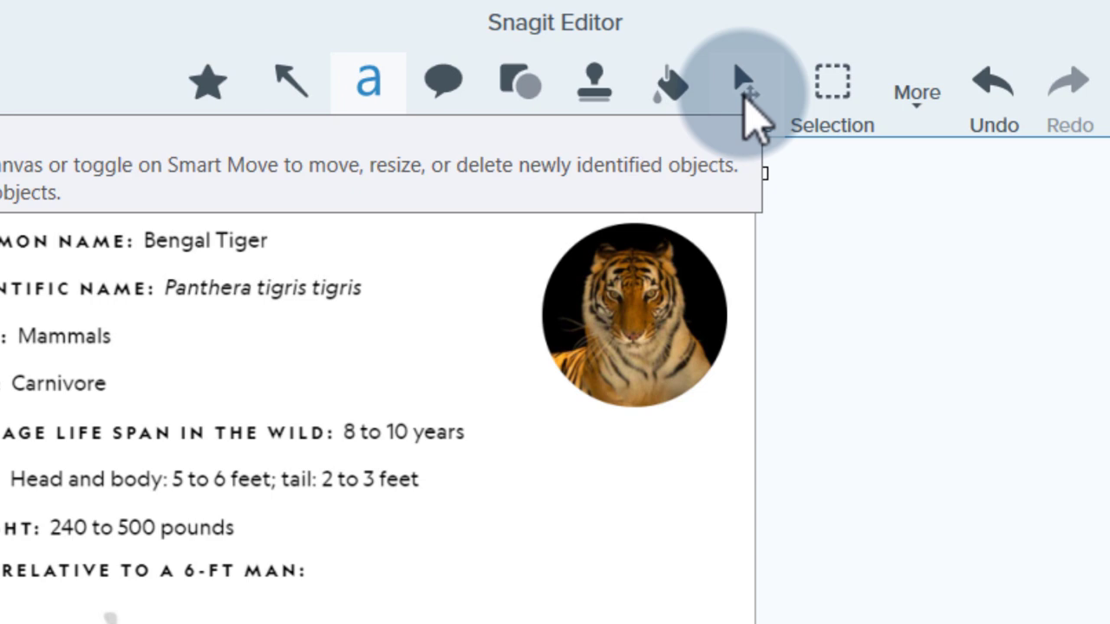
Select the Move tool and switch on Smart Move in Tool Properties.
click(743, 97)
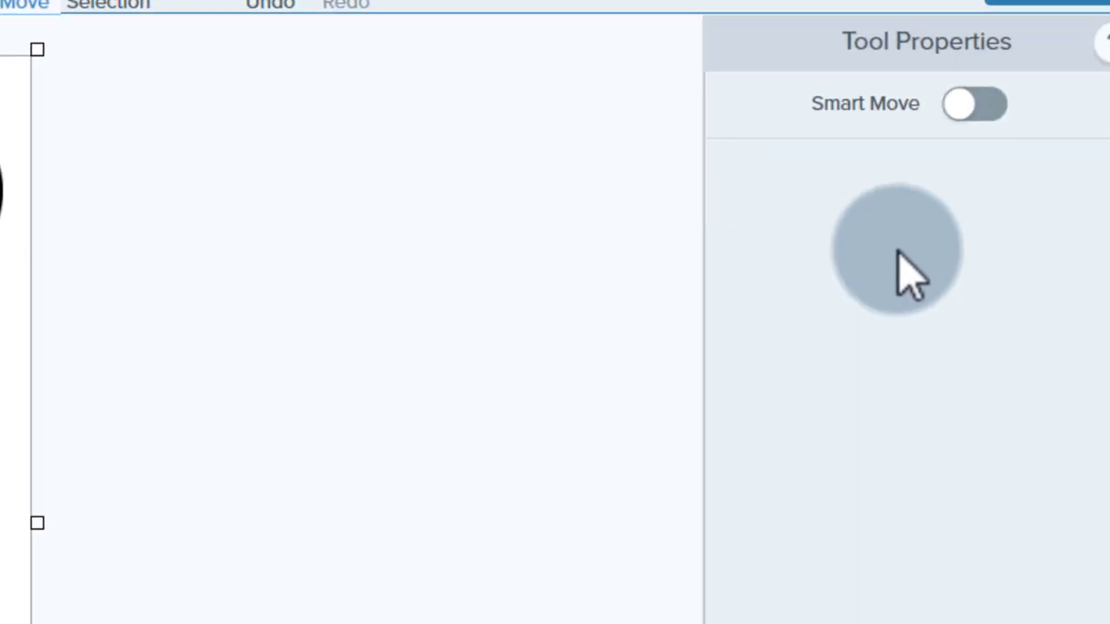
click(936, 100)
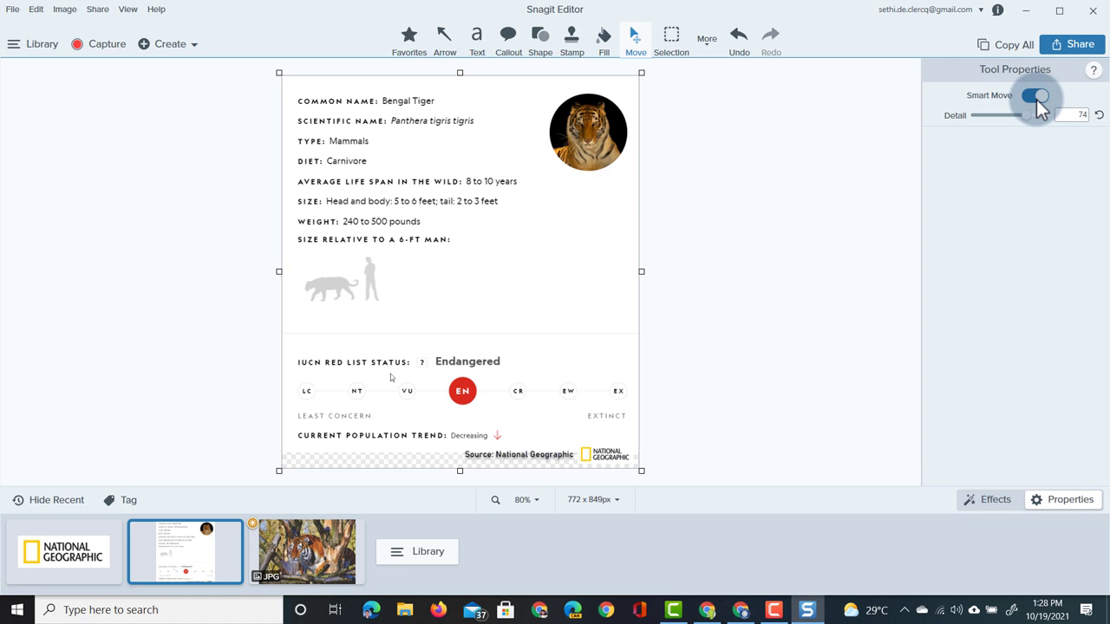
Undo the last change and move the Current Population Trend row up under the silhouettes.
key(ctrl+z)
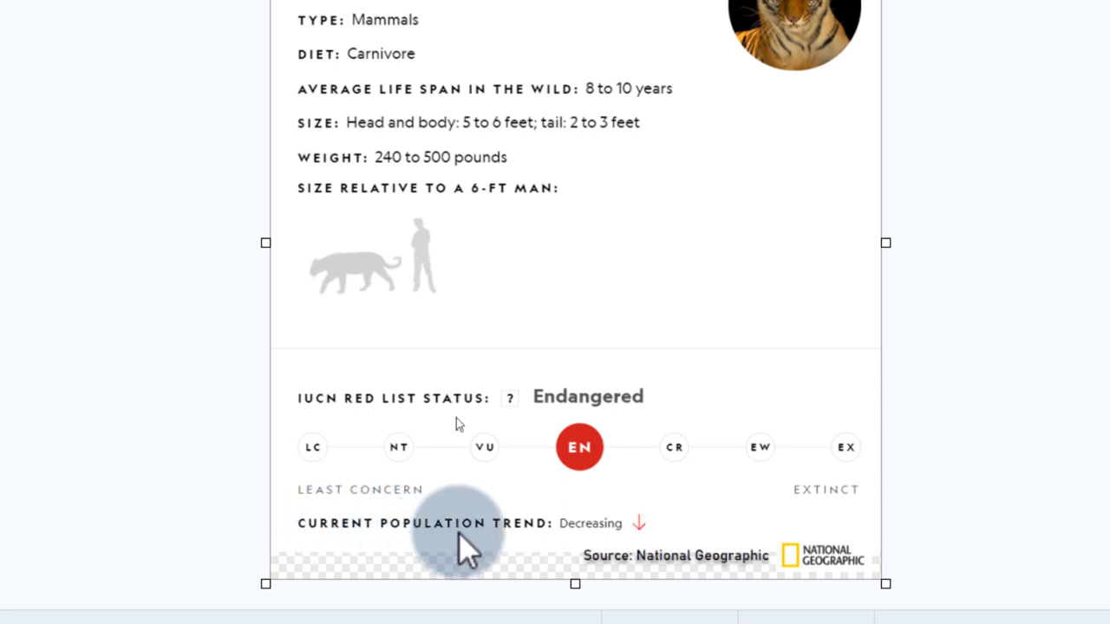
click(481, 539)
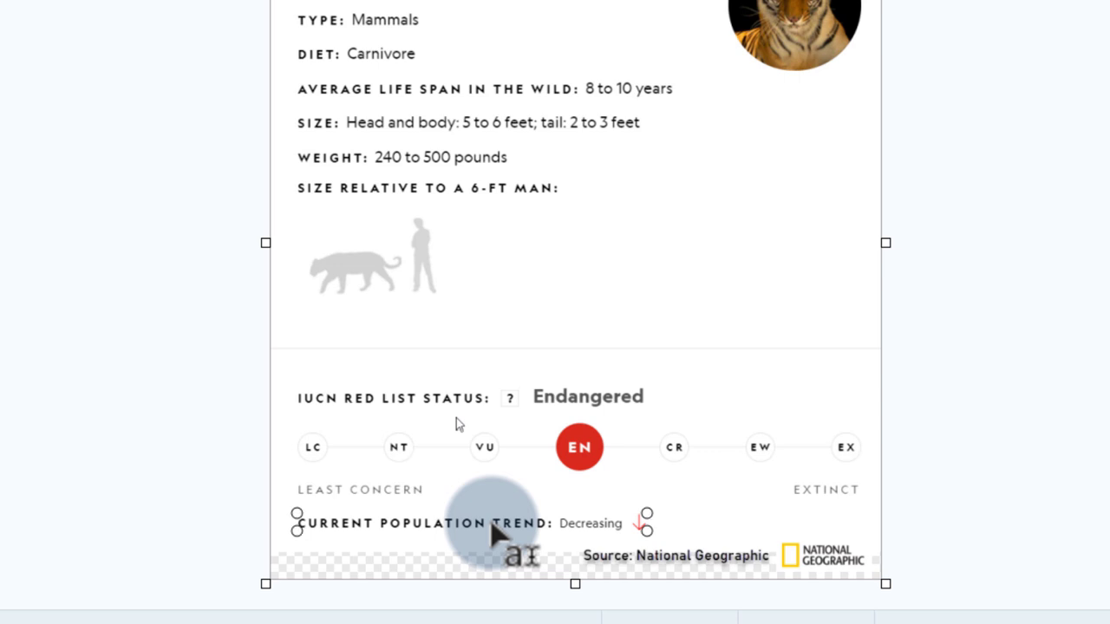
drag(492, 527, 488, 324)
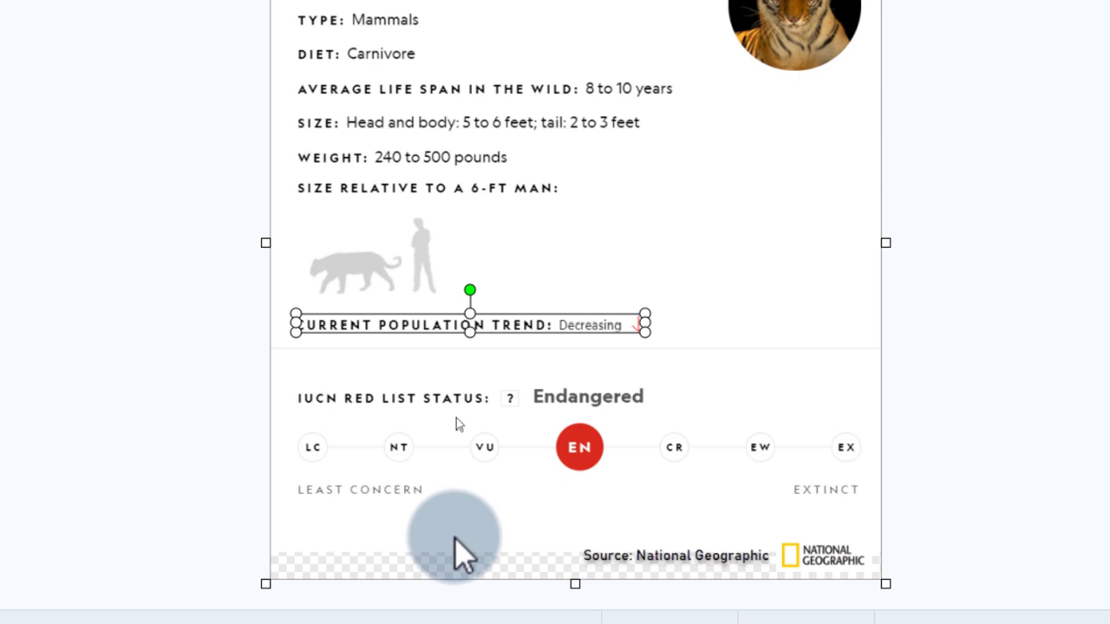
Drag the tiger silhouette to the right of the 6-ft man figure.
click(130, 375)
click(364, 280)
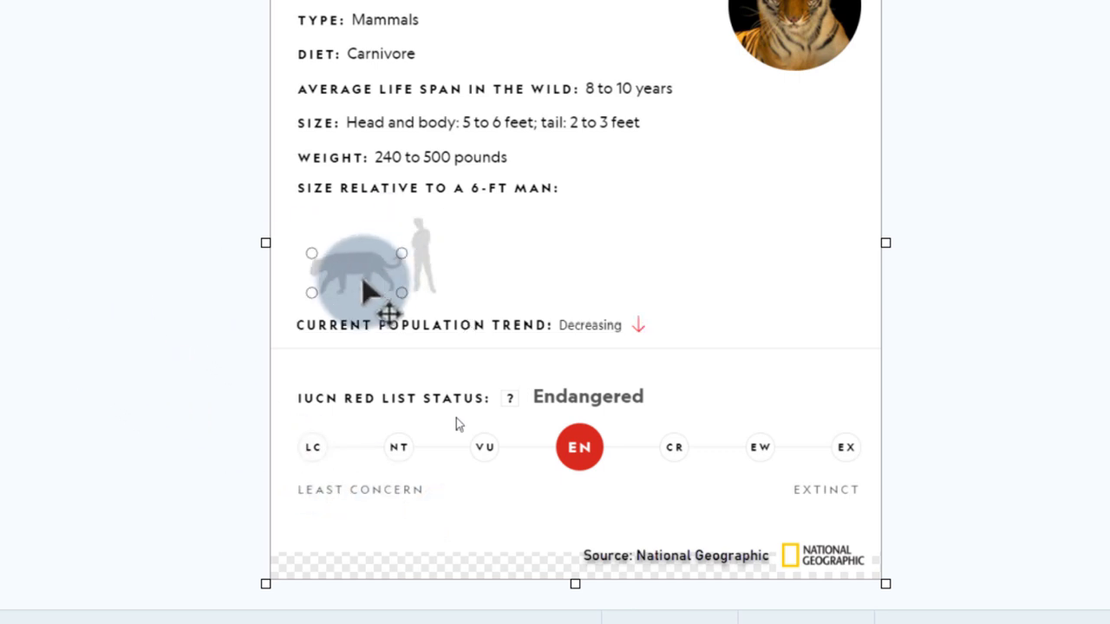
click(416, 252)
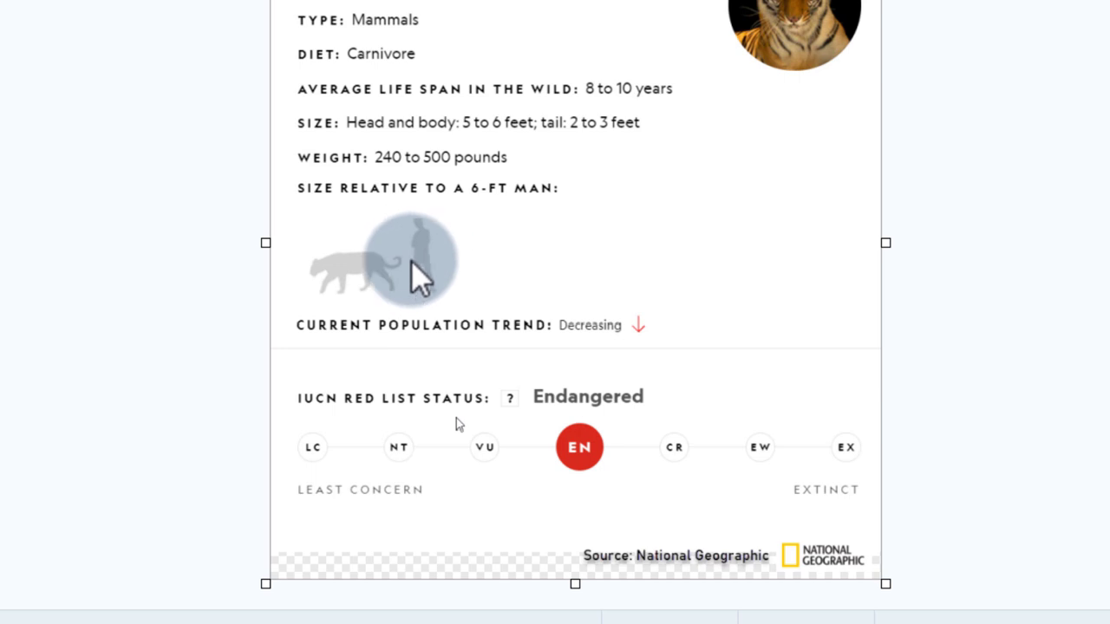
click(364, 270)
drag(364, 273, 501, 266)
click(665, 267)
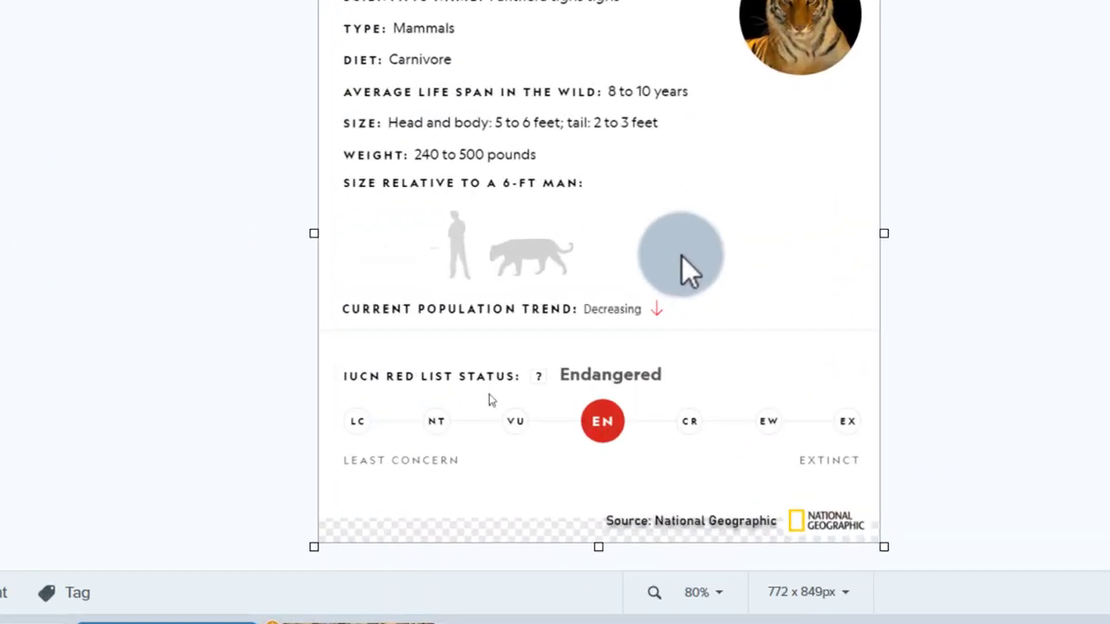
Search '6 ft in cm' in a new Chrome tab, finding 182.88 centimetres.
click(416, 196)
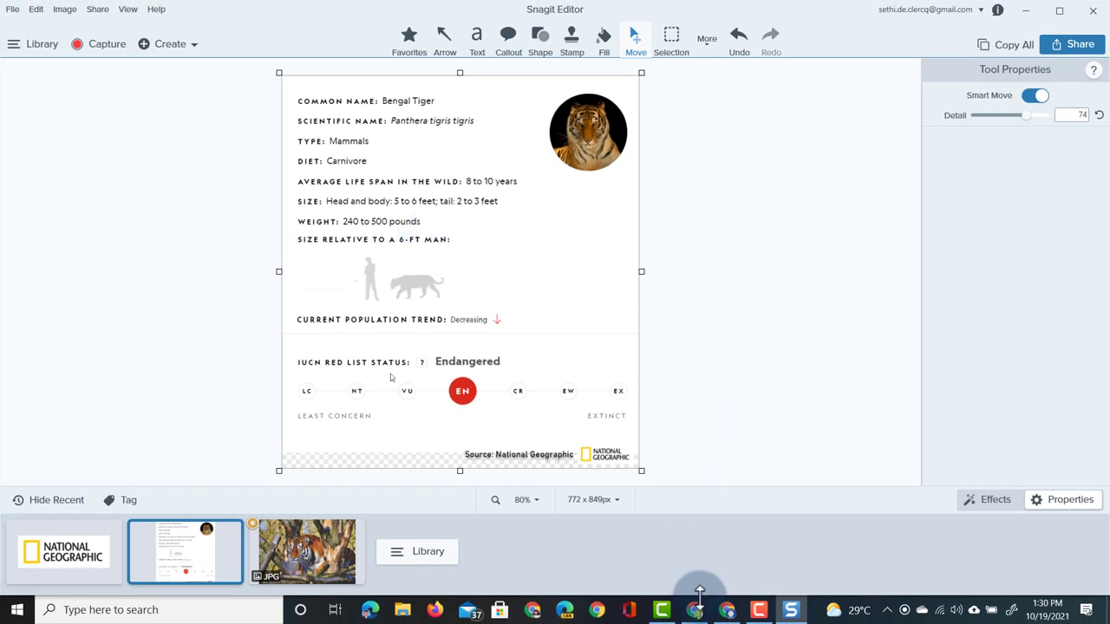
click(727, 610)
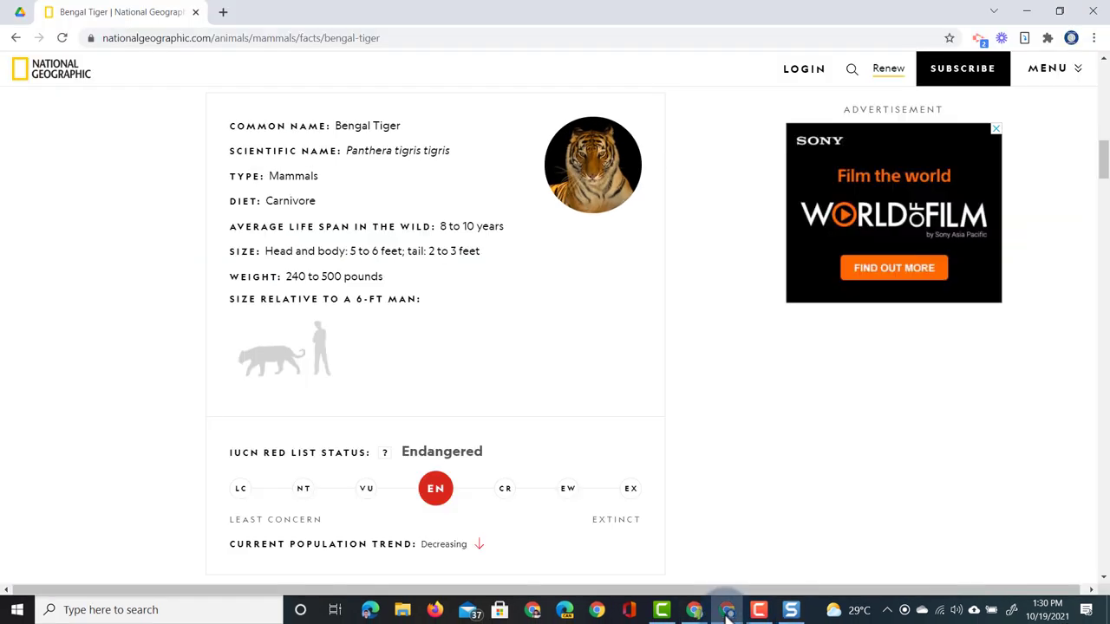
click(225, 13)
text(6 ft in cm)
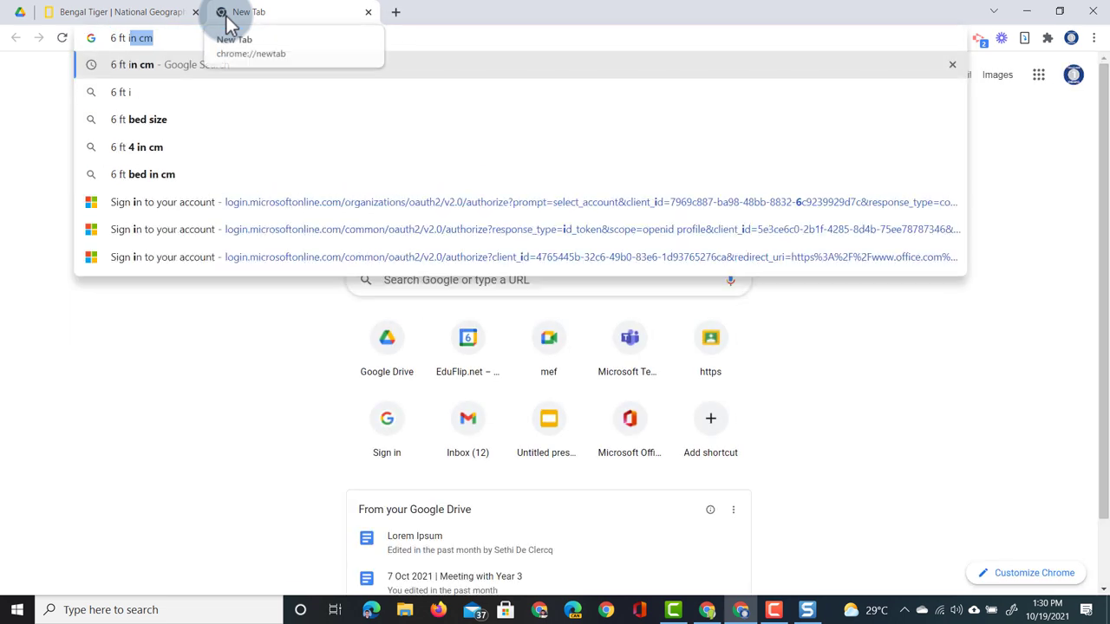
key(Return)
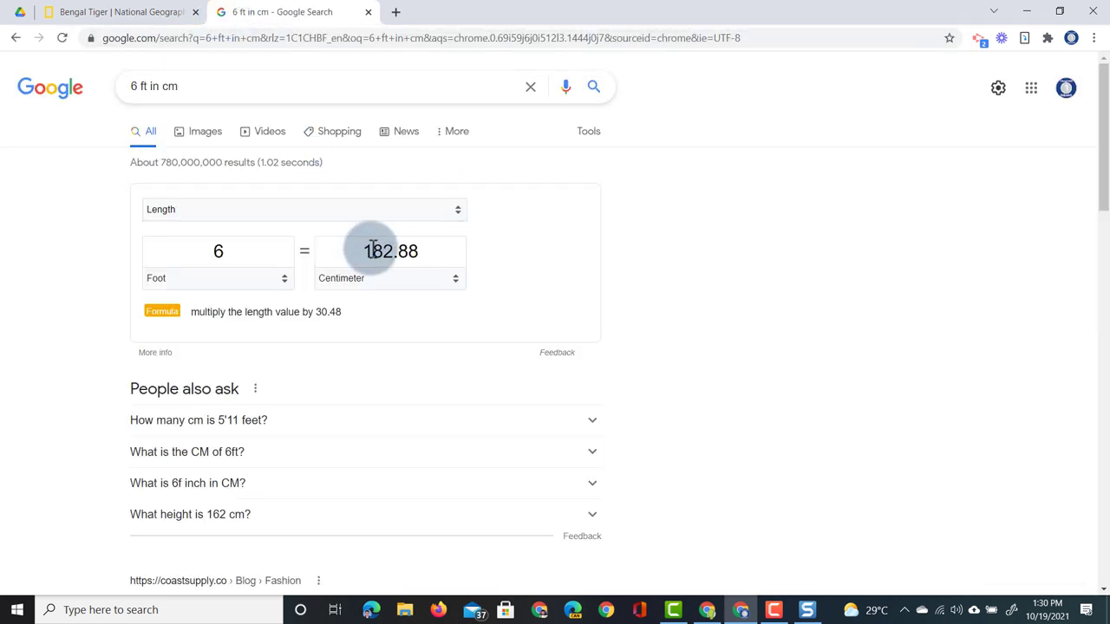
click(807, 610)
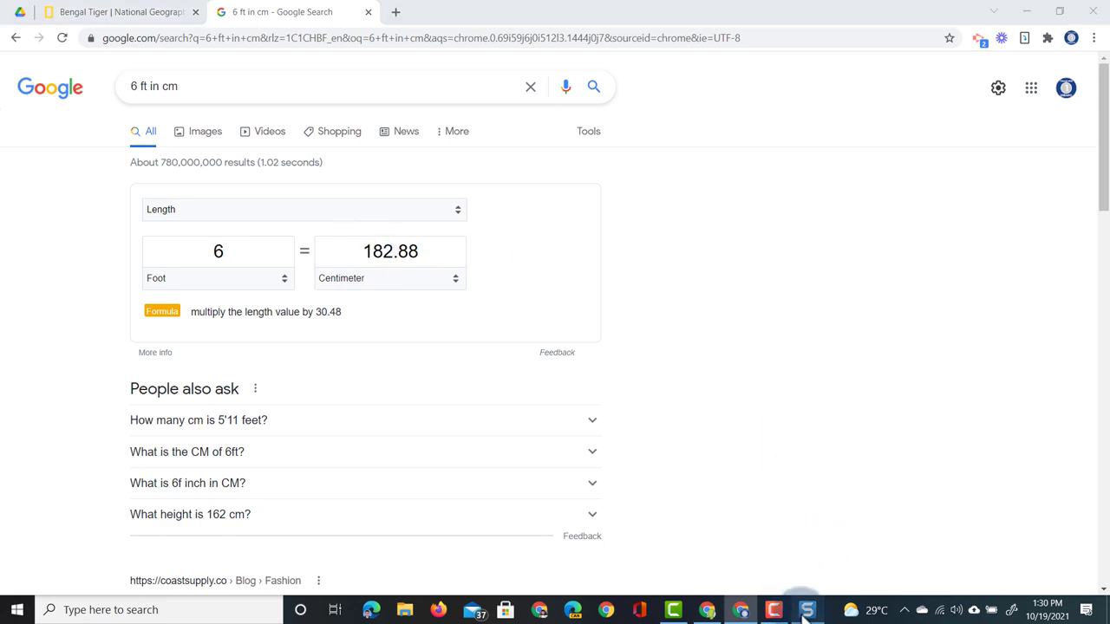
Edit the size label to read 'SIZE RELATIVE TO A 182CM MAN:'.
double_click(403, 240)
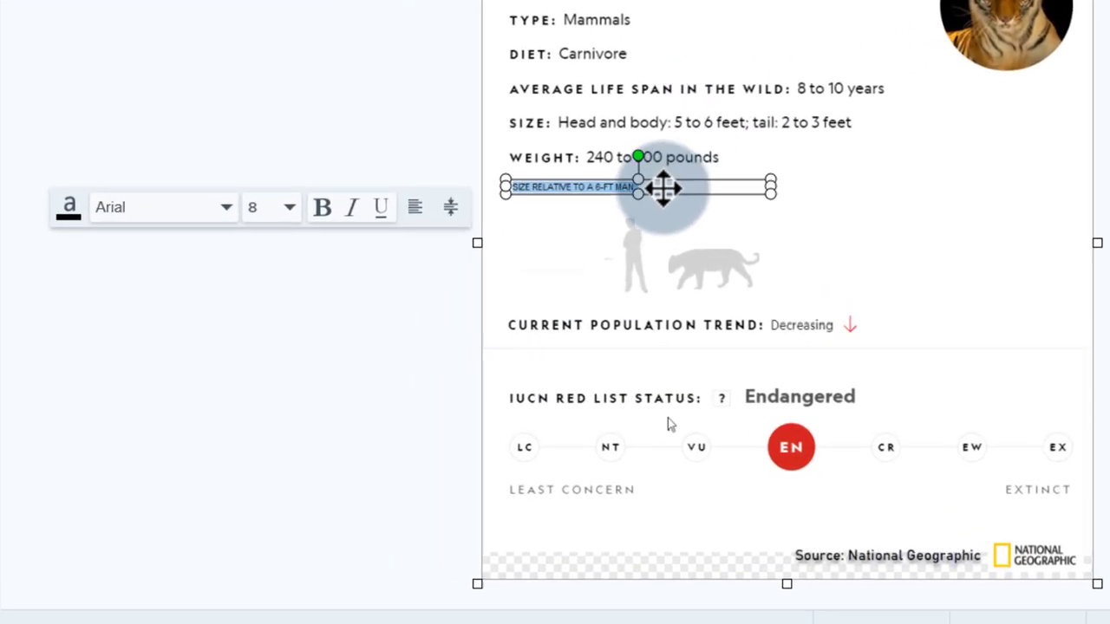
click(615, 189)
click(730, 262)
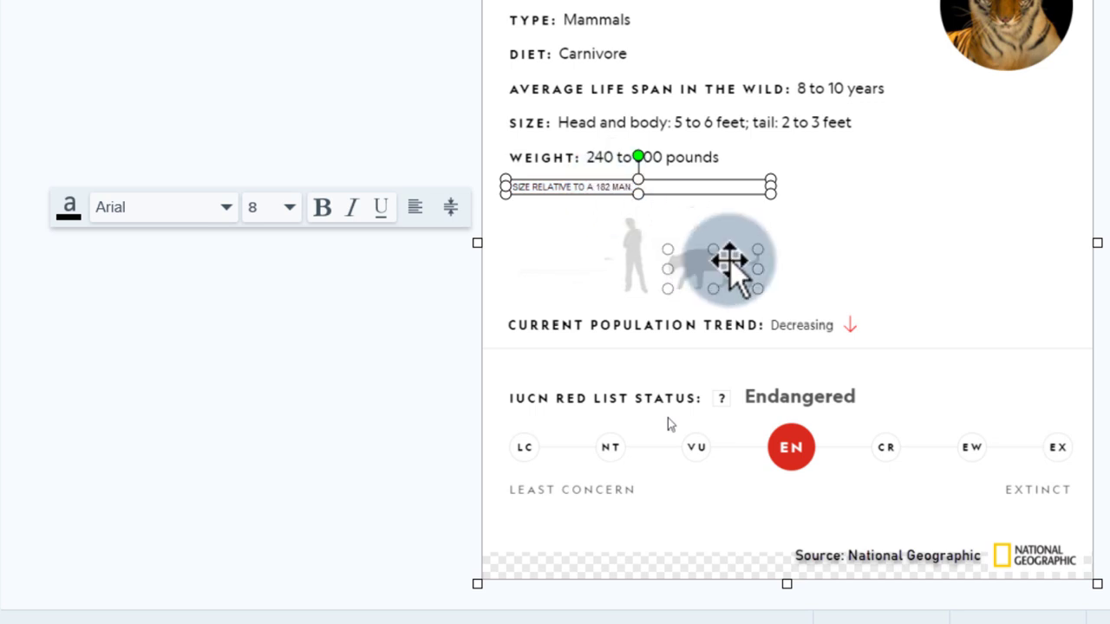
click(594, 186)
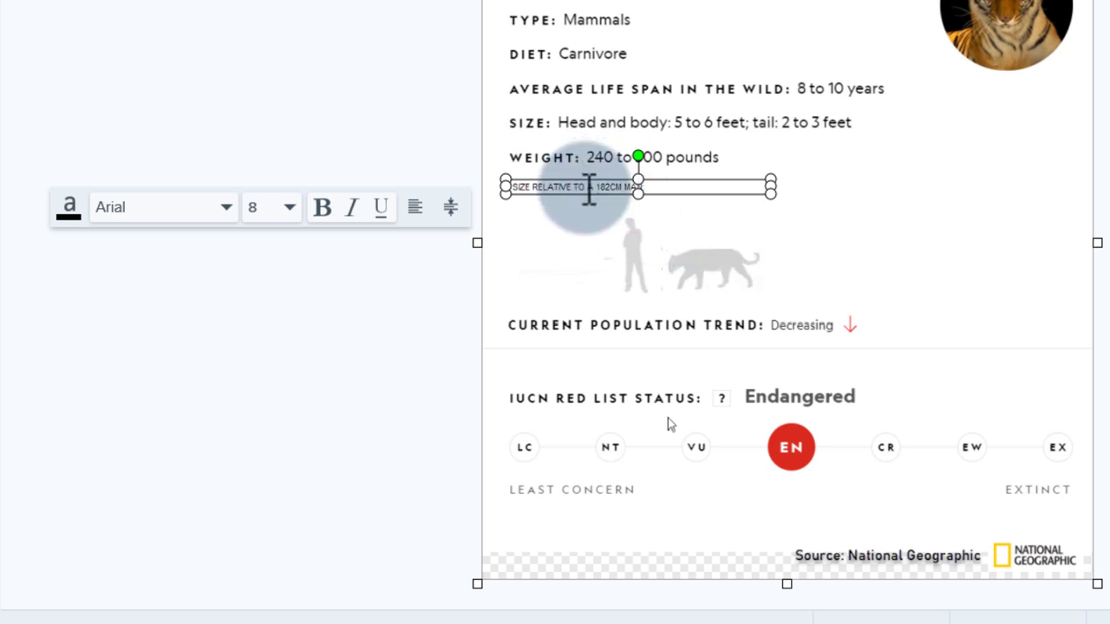
Make the label bold 16 pt Bahnschrift on one line, aligned with the fact lines above.
triple_click(589, 188)
click(322, 210)
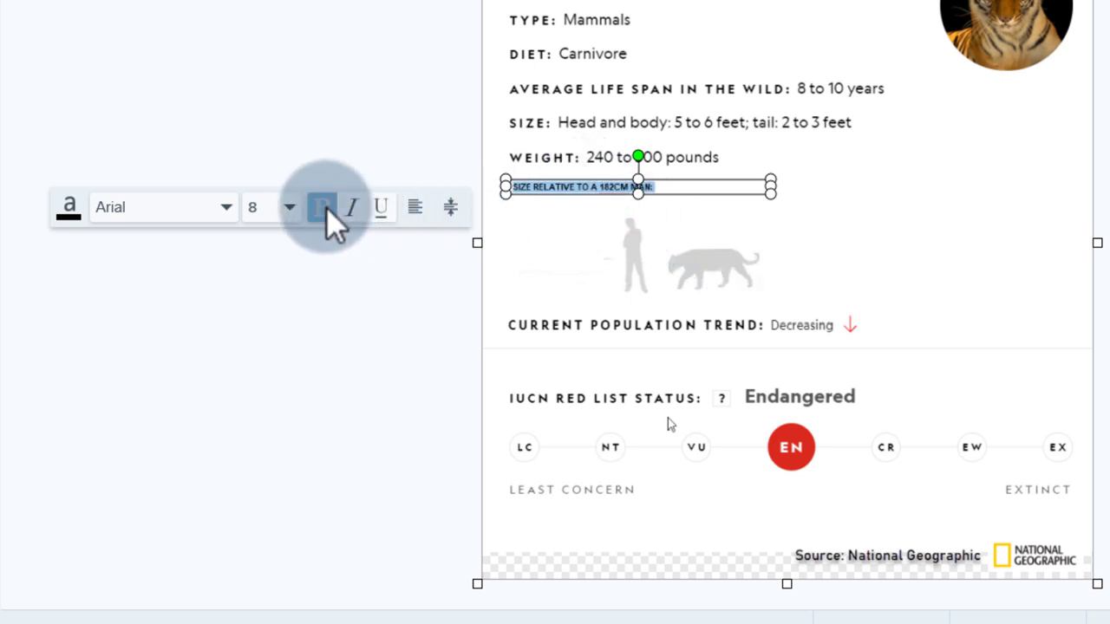
click(289, 207)
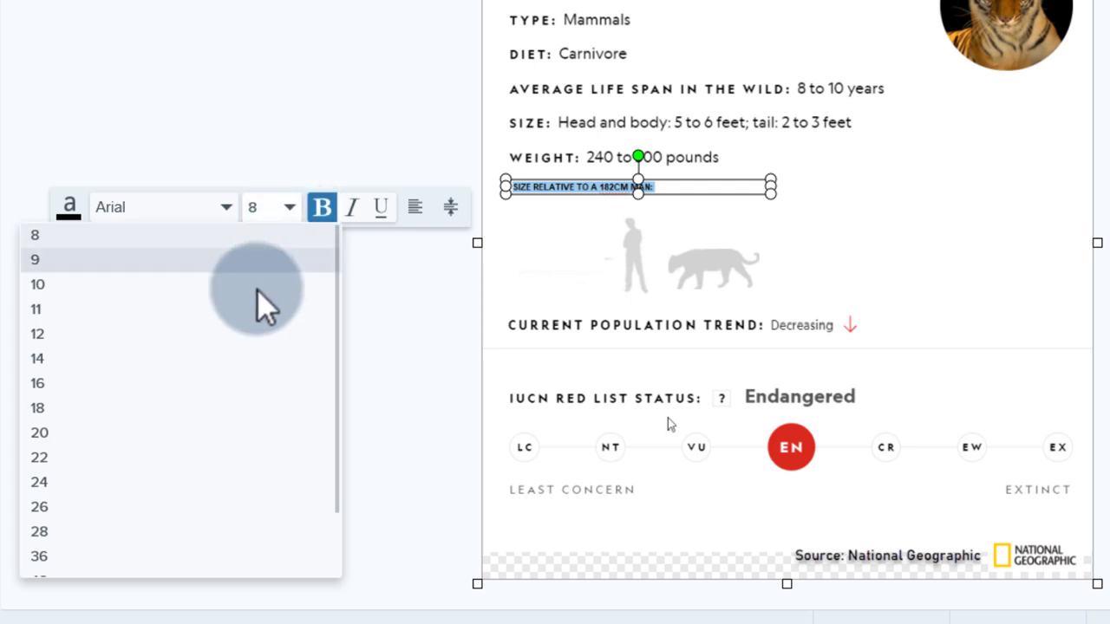
click(263, 333)
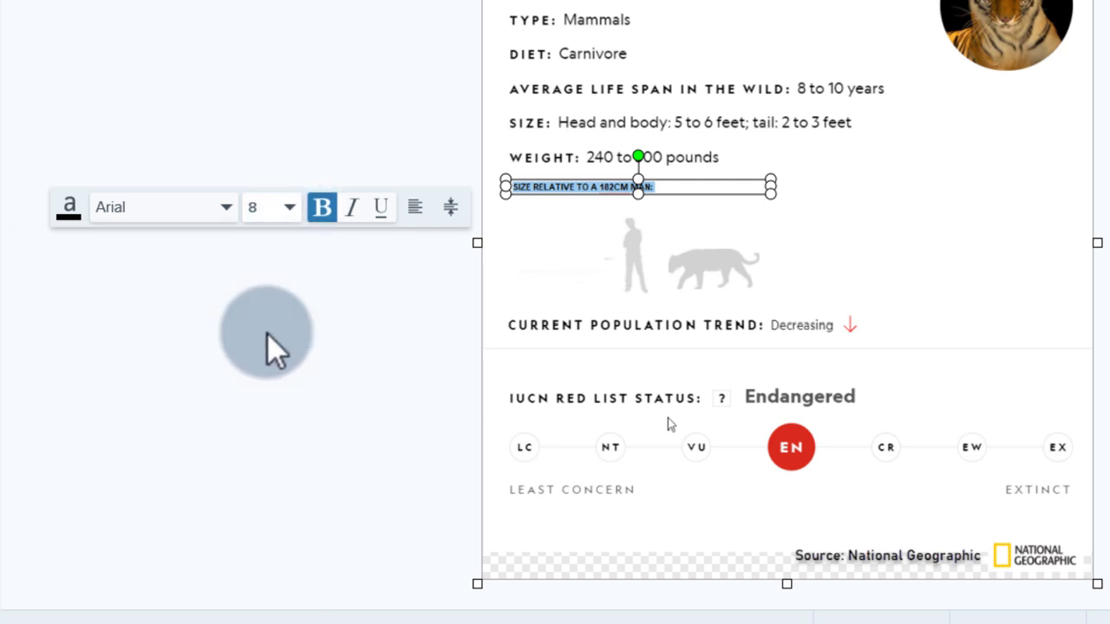
click(290, 211)
click(217, 310)
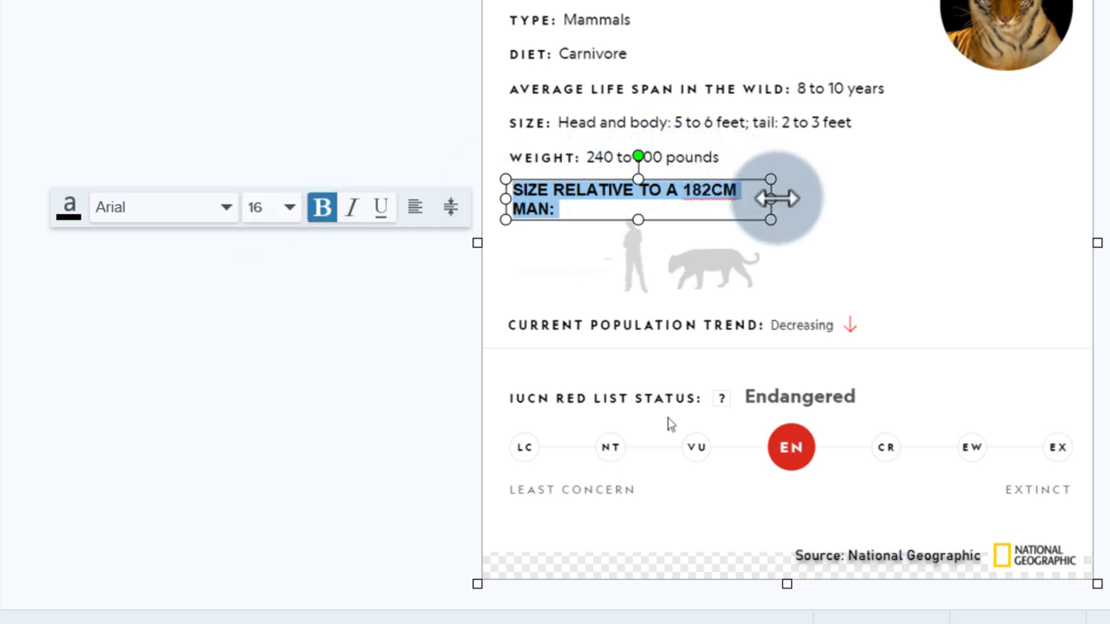
drag(771, 199, 842, 199)
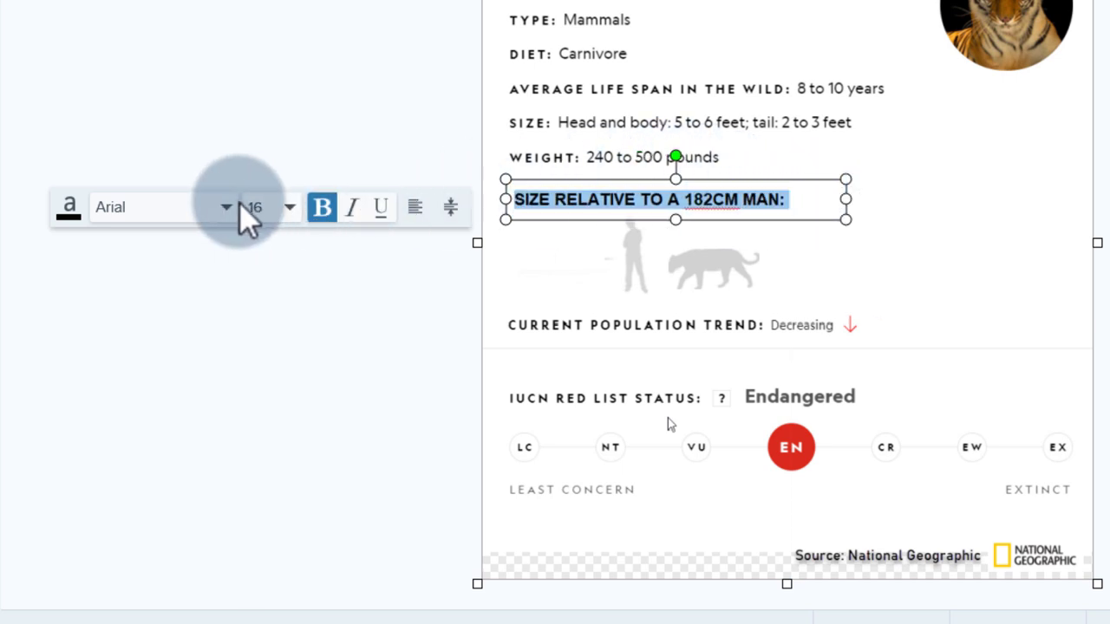
click(217, 208)
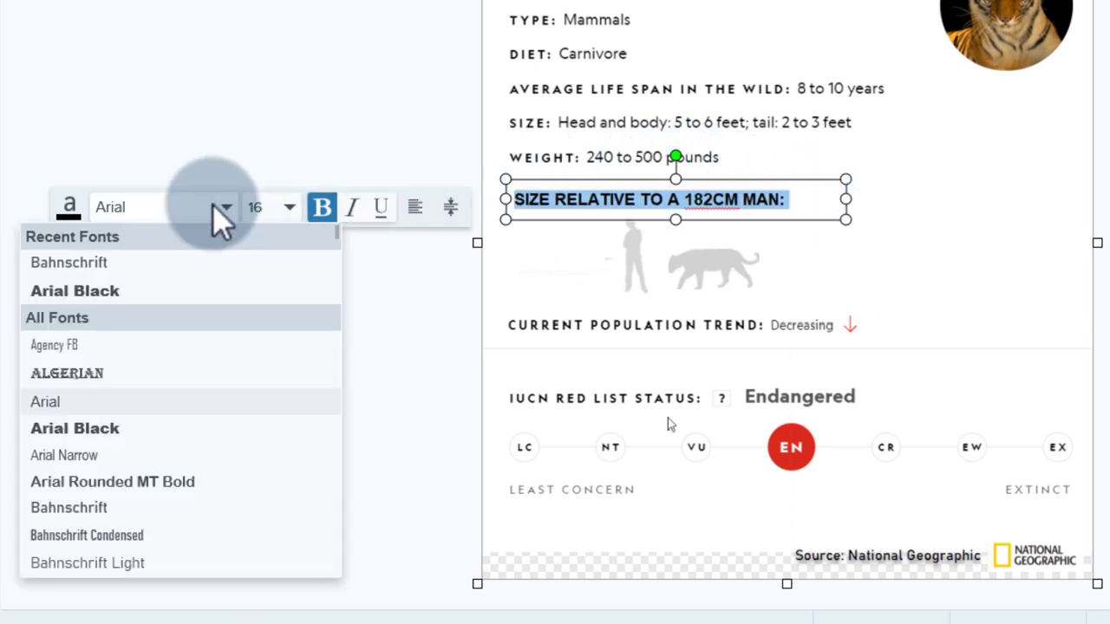
click(179, 274)
drag(587, 207, 580, 196)
click(373, 259)
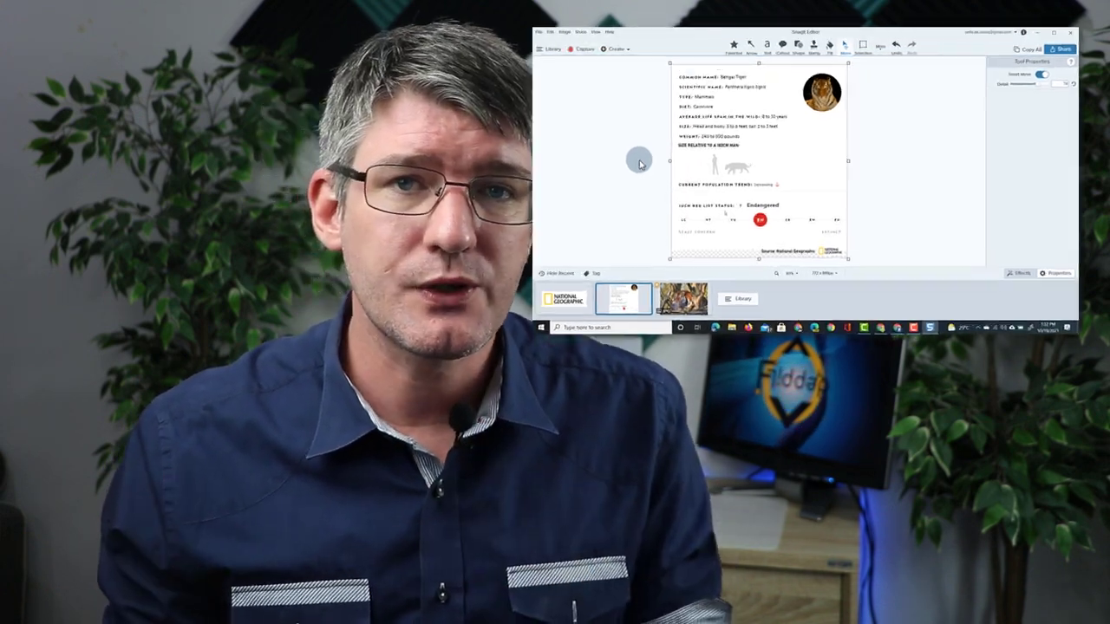
Undo the last move of the 182CM size label.
key(ctrl+z)
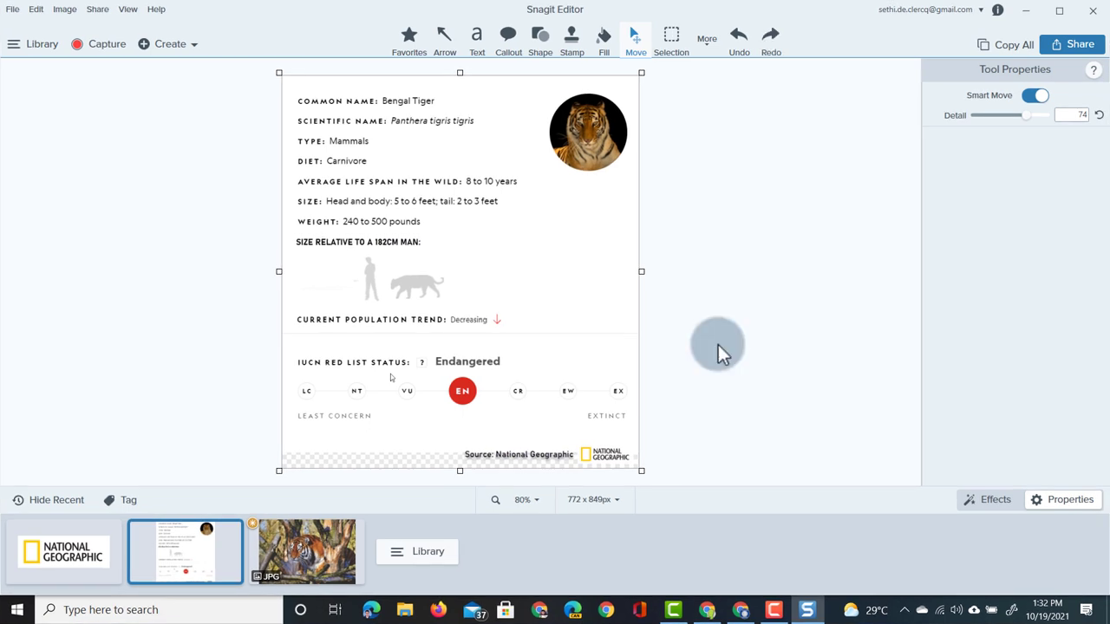
Paste the new tiger photo onto the fact card and shrink it into the top-right corner.
click(347, 562)
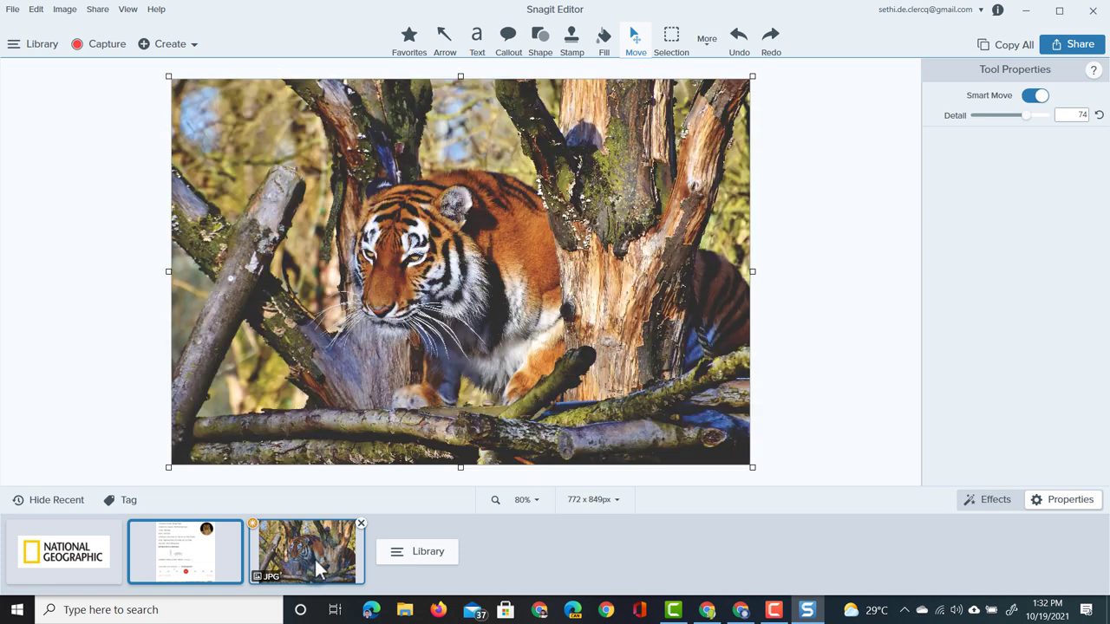
right_click(496, 275)
click(523, 280)
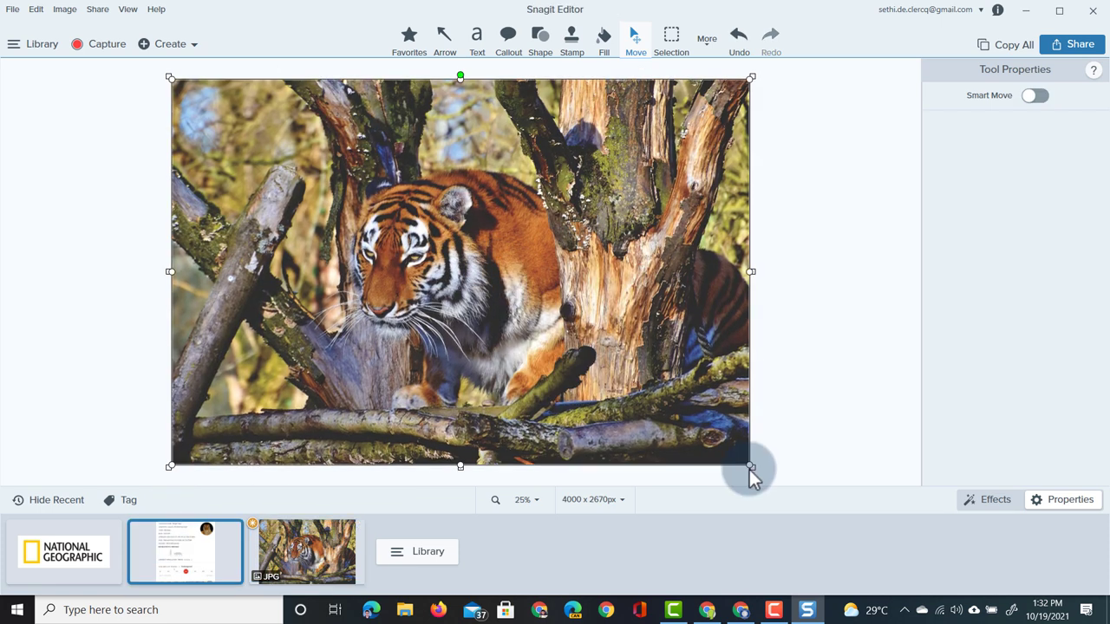
drag(750, 468, 581, 309)
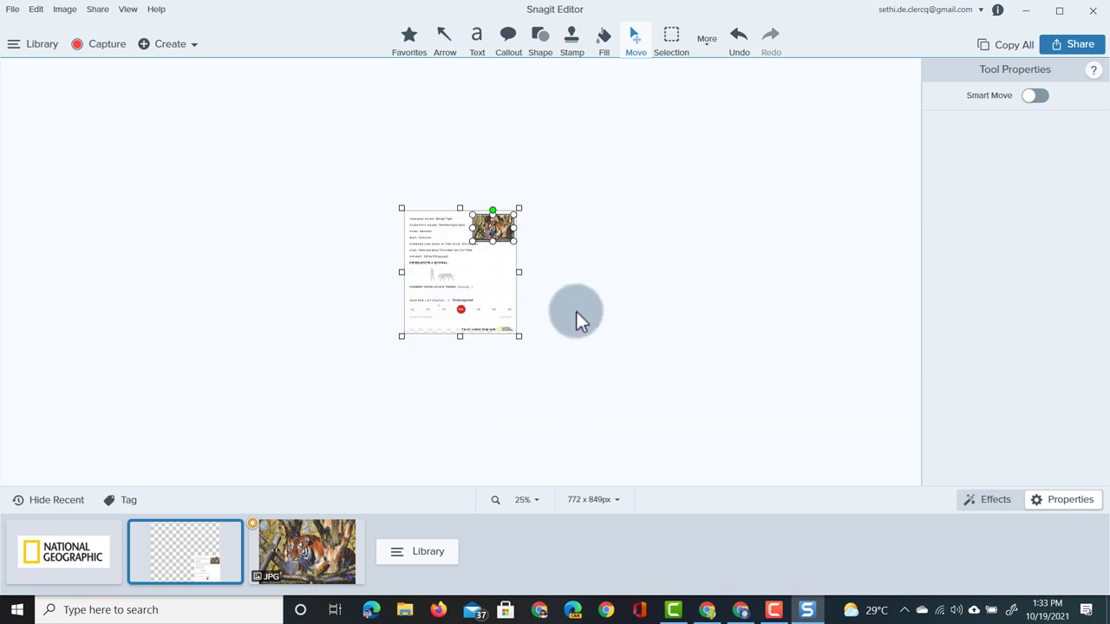
Fit the whole fact card to the window and deselect the tiger photo.
scroll(494, 199, up, 4)
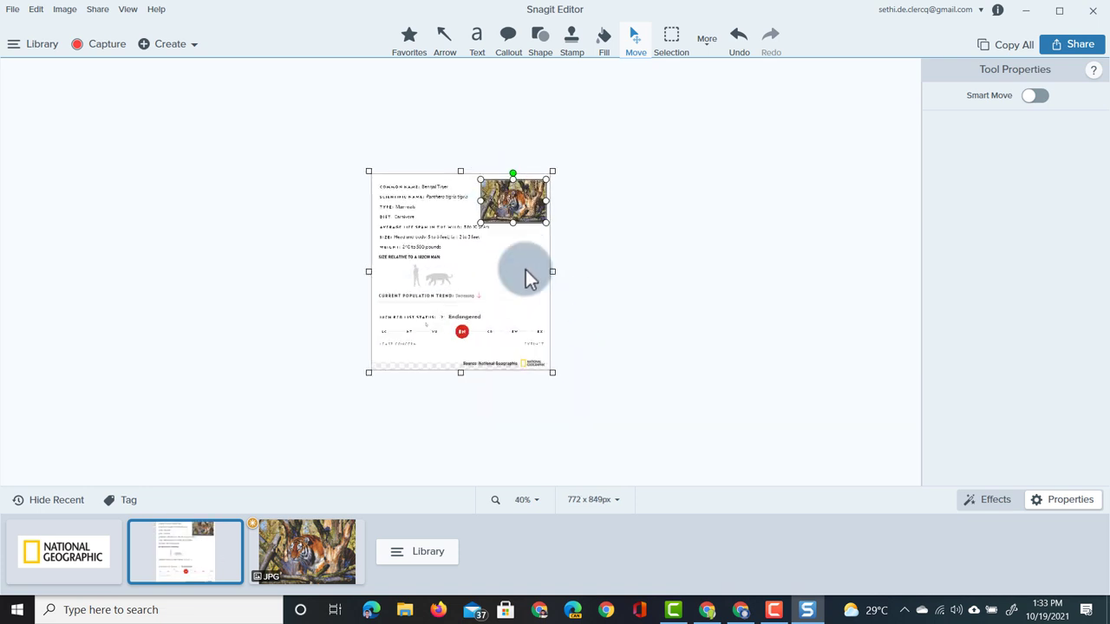
click(529, 500)
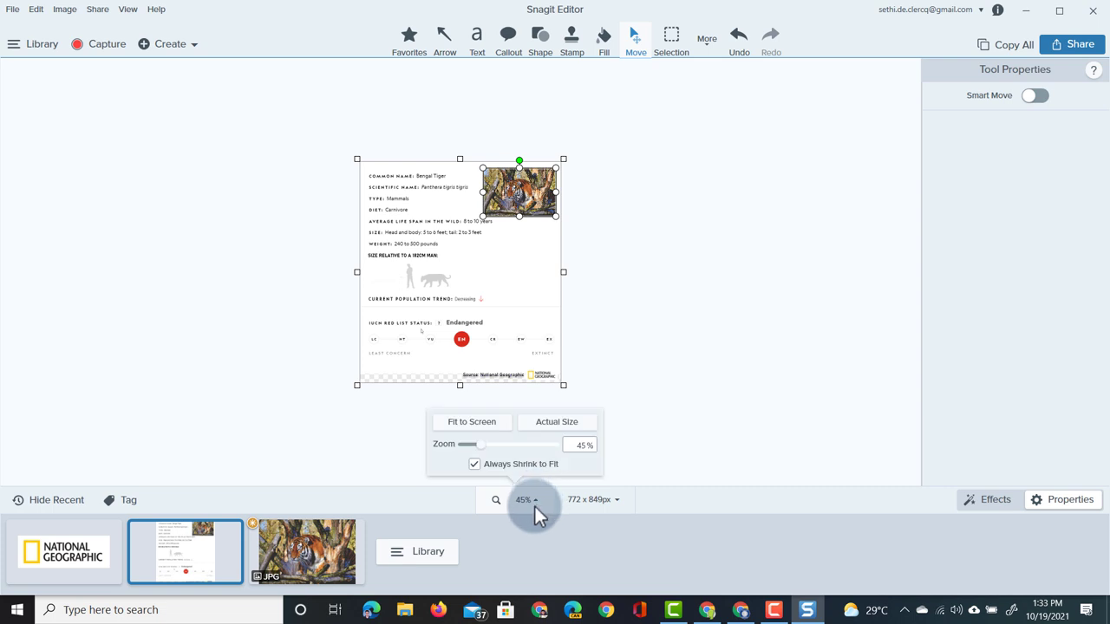
click(480, 421)
key(s)
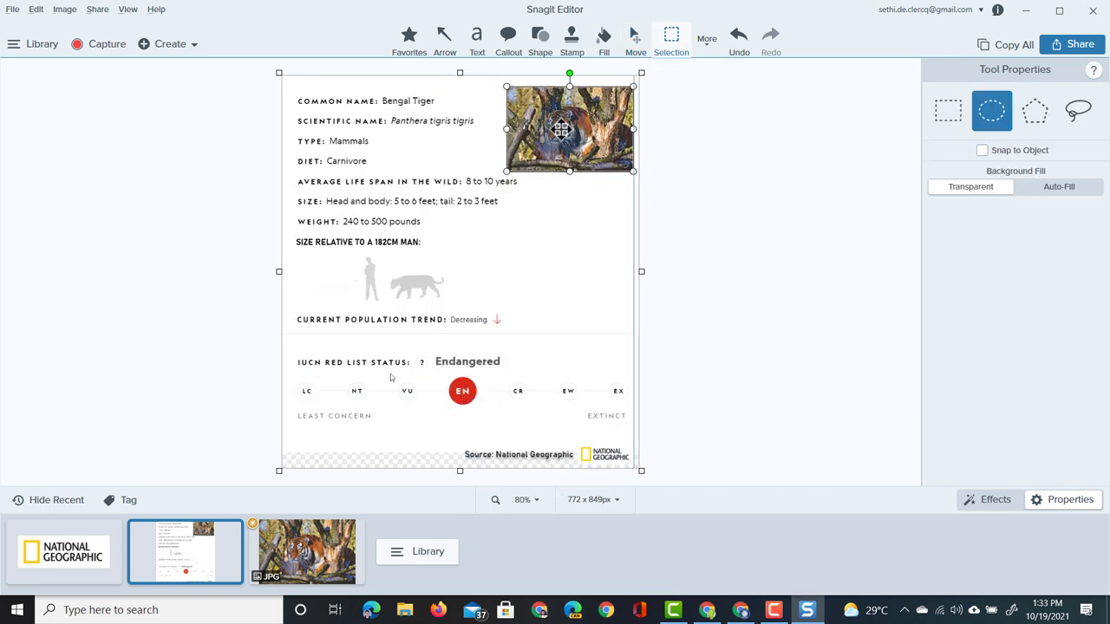
click(674, 153)
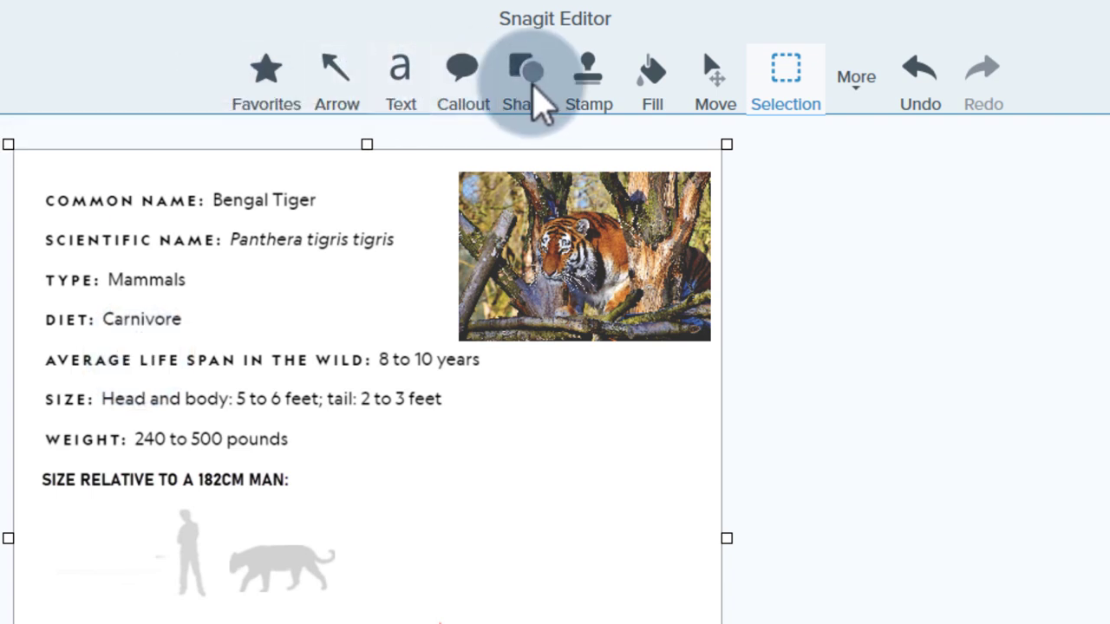
Add the Magnify tool to the main toolbar beside Shape via Customize Toolbar.
click(856, 86)
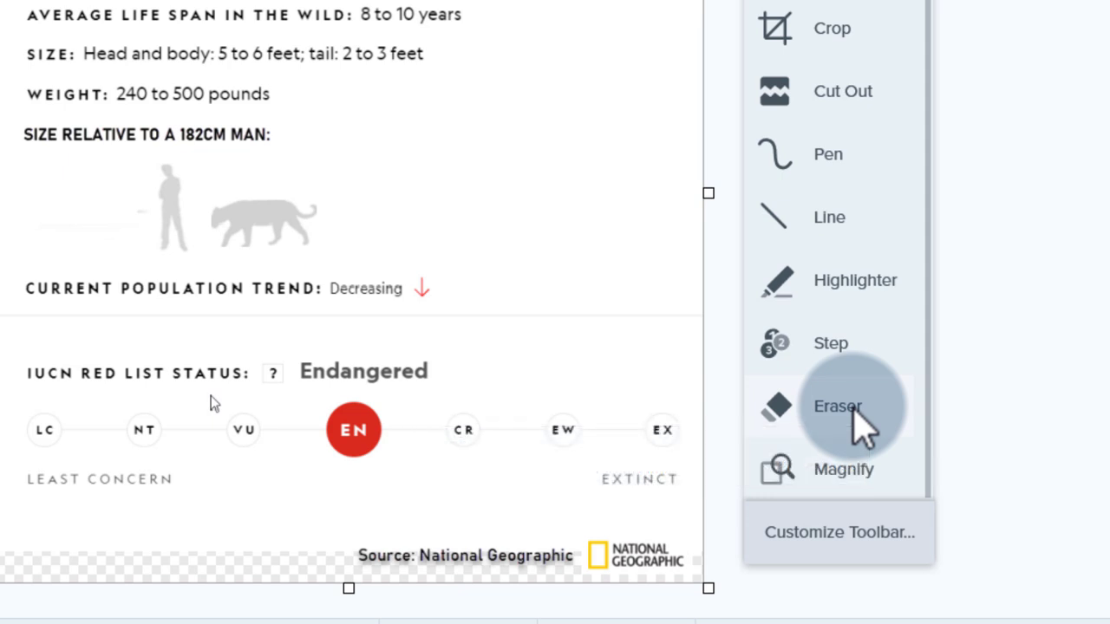
click(834, 541)
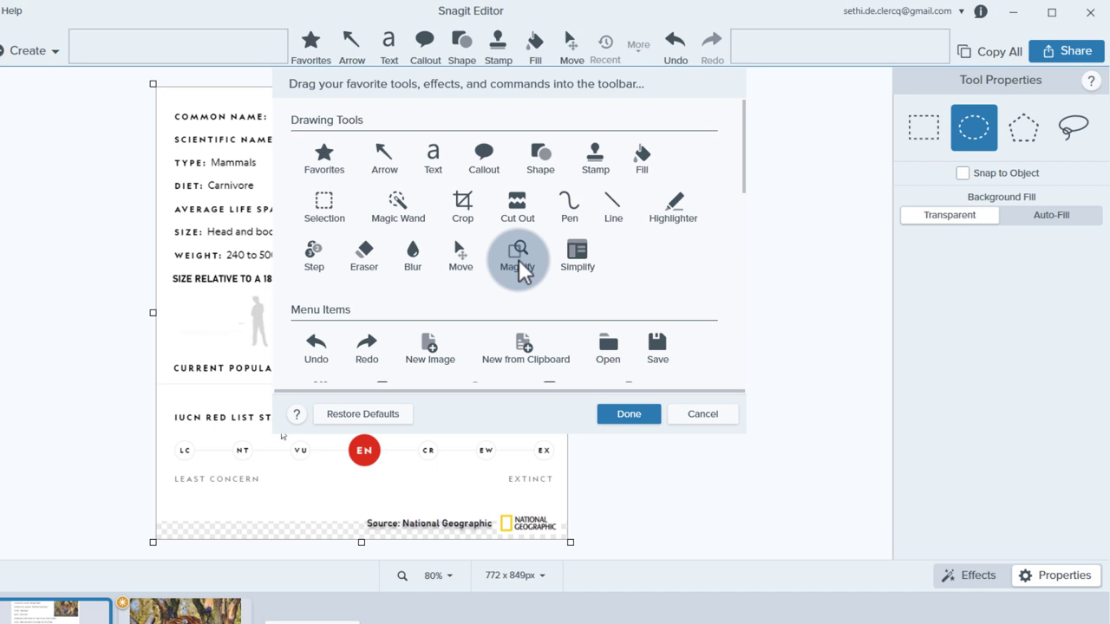
drag(518, 268, 468, 50)
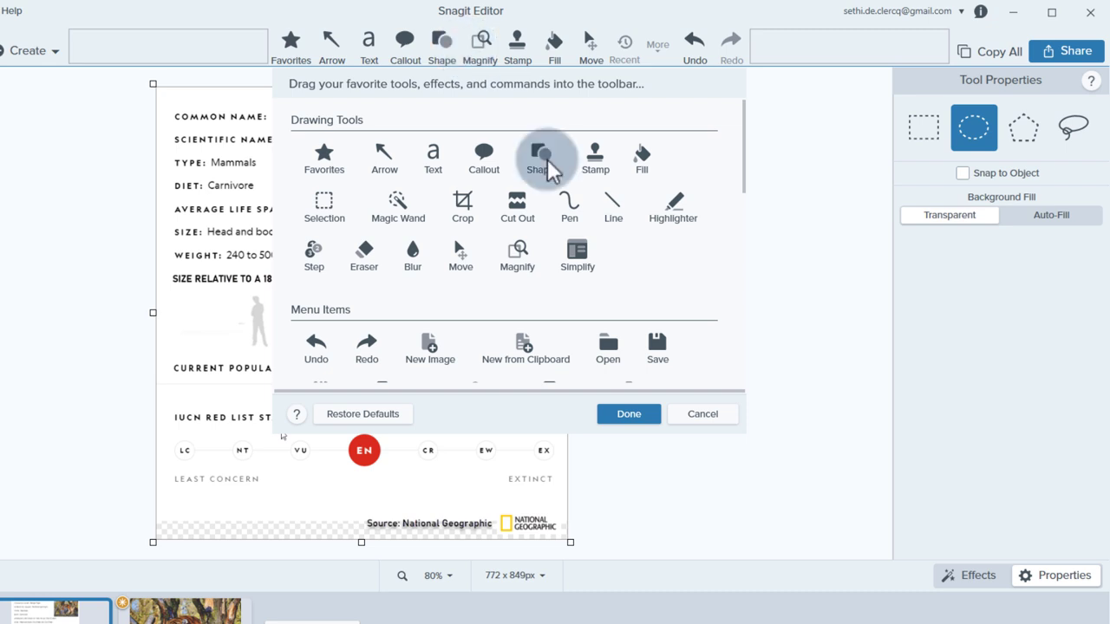
Magnify 'Carnivore' with a yellow circle from Demo Theme, enlarged view moved left.
click(626, 416)
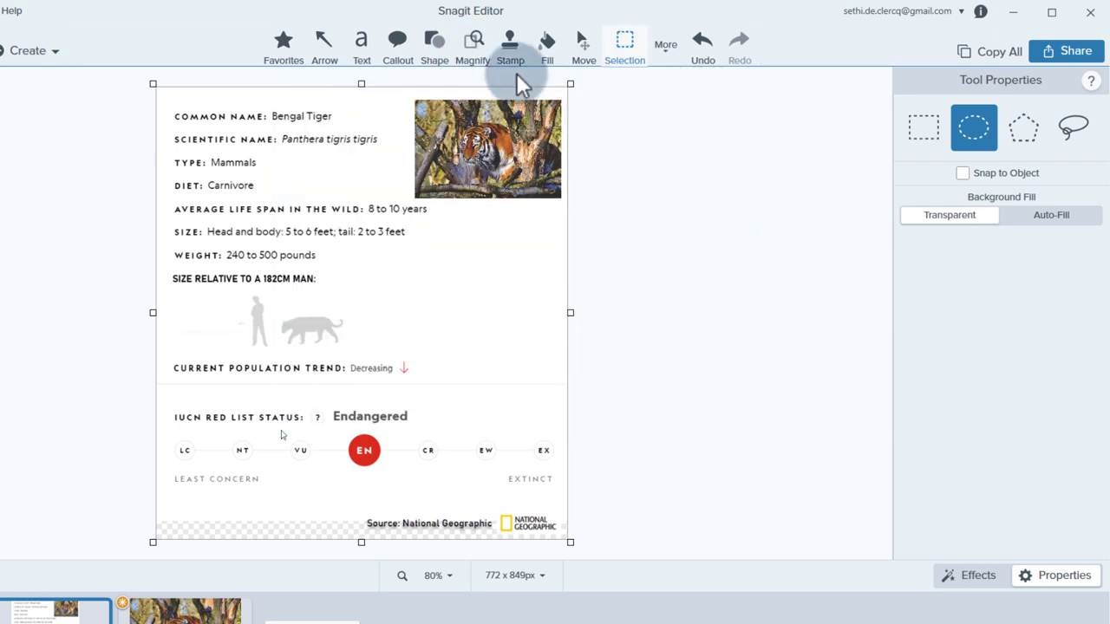
click(477, 51)
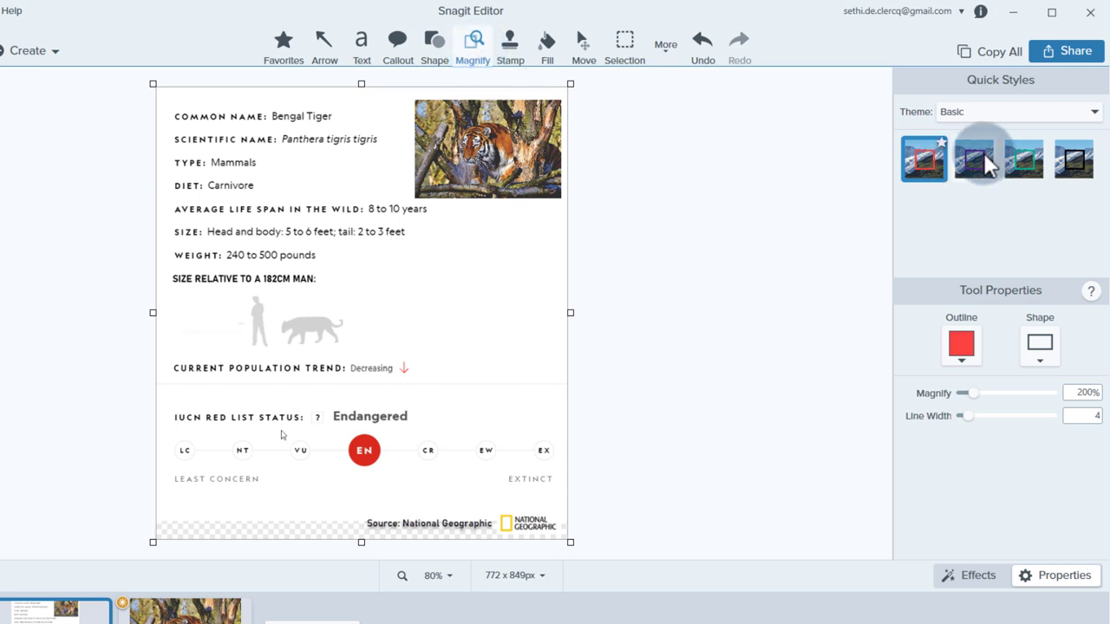
click(1043, 111)
click(1005, 152)
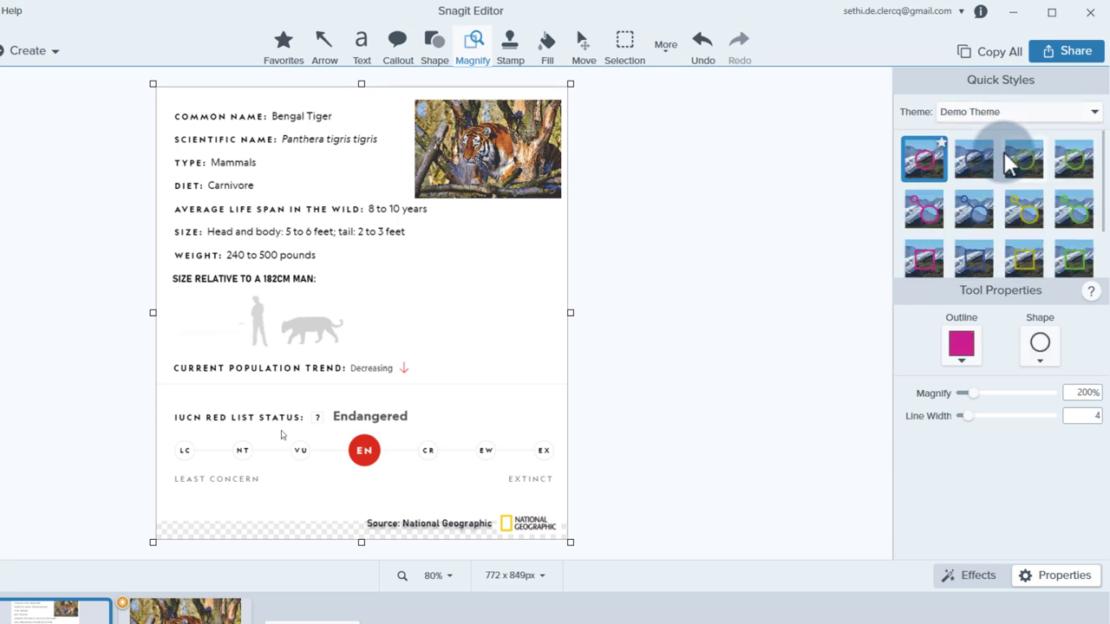
click(1034, 217)
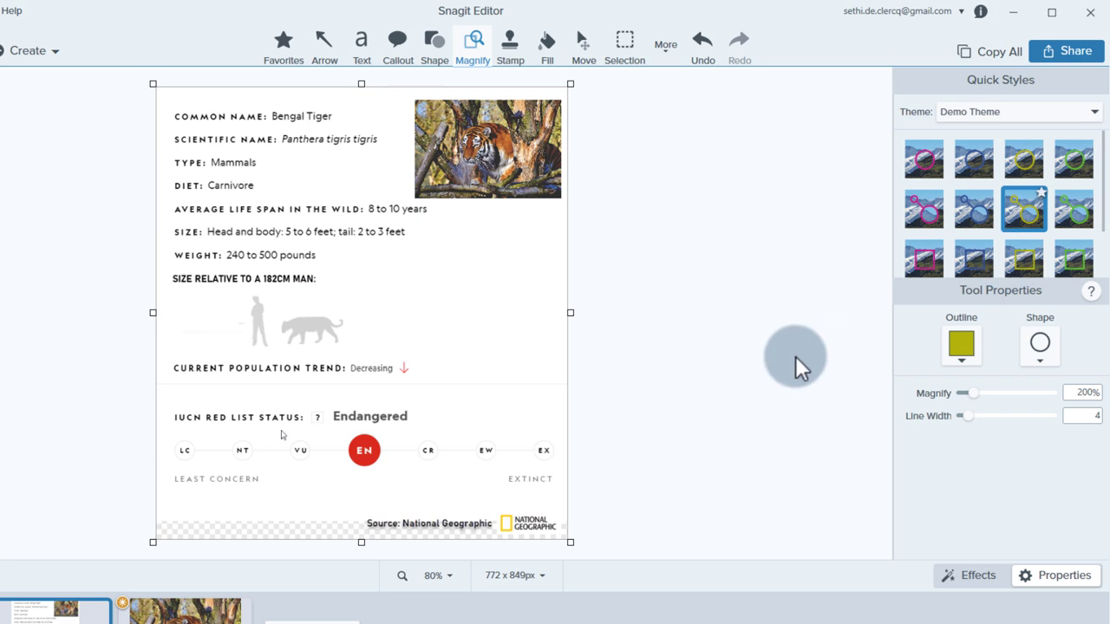
drag(197, 161, 251, 194)
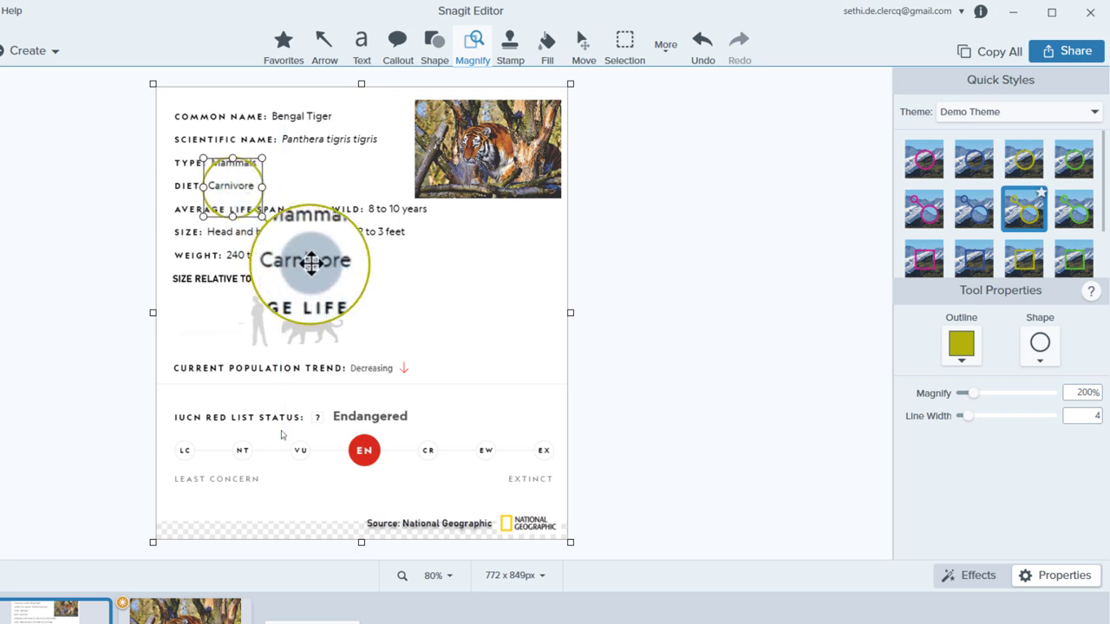
drag(307, 260, 92, 206)
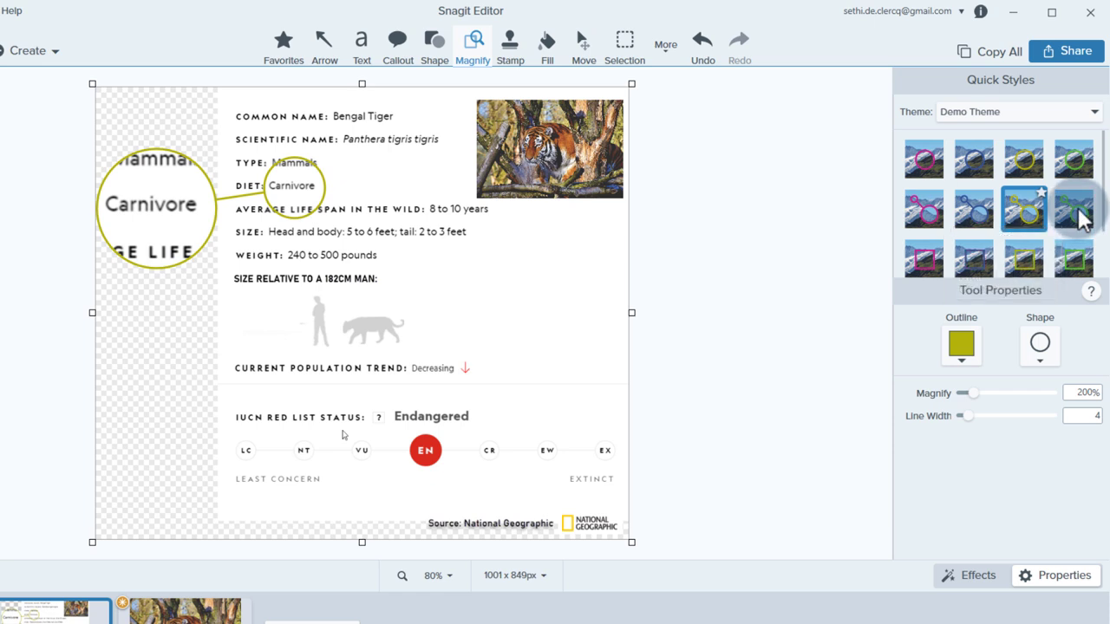
click(1075, 213)
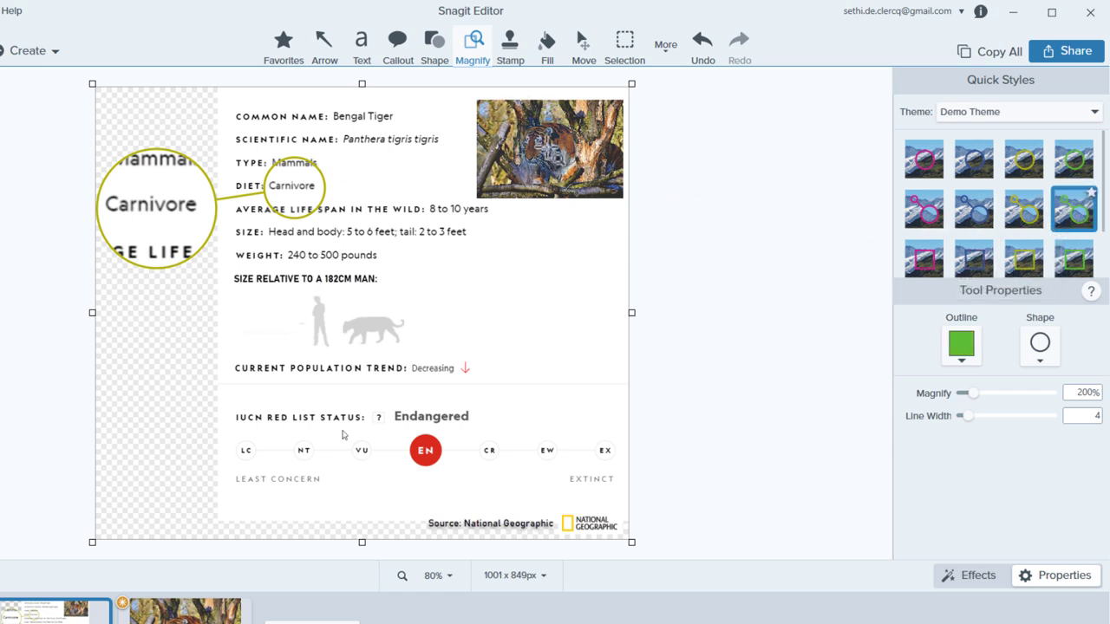
click(563, 173)
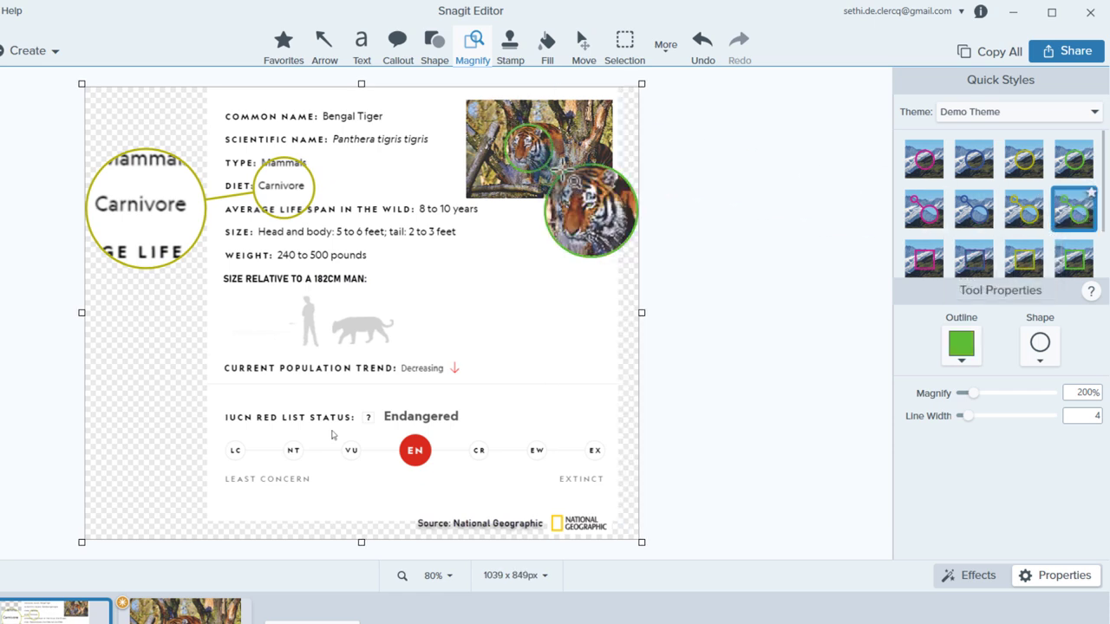
drag(589, 211, 339, 171)
drag(641, 257, 684, 233)
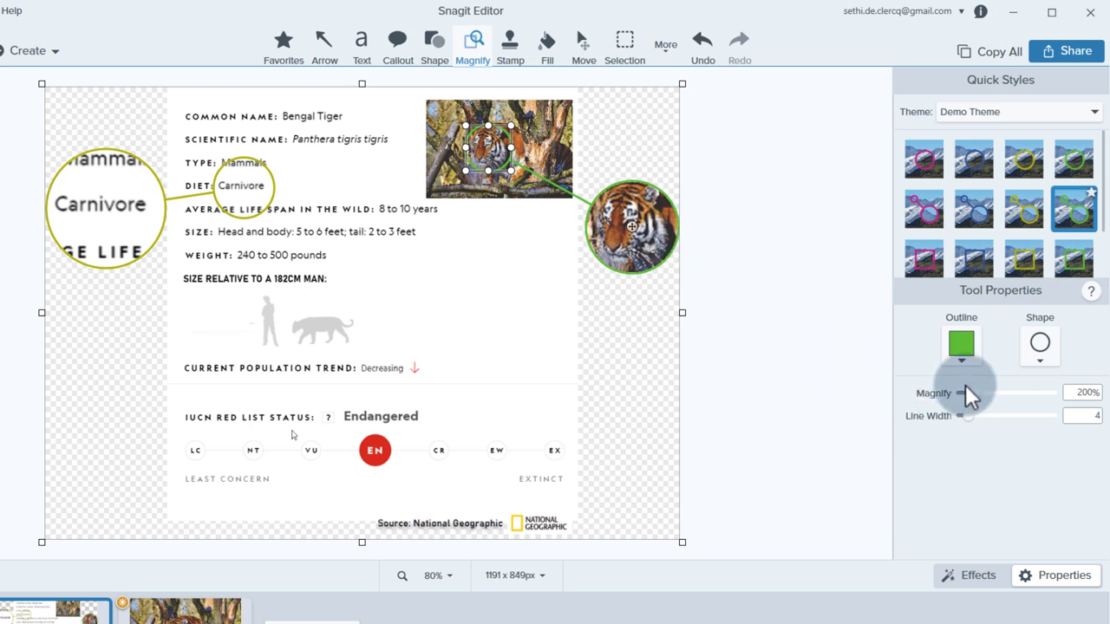
drag(976, 395, 991, 393)
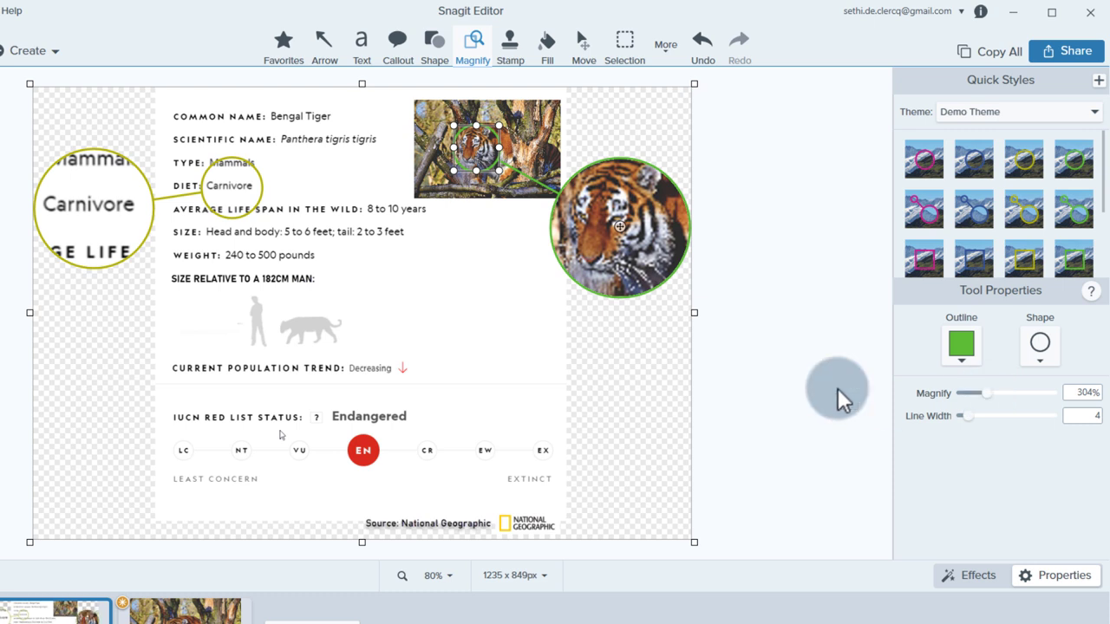
drag(588, 190, 294, 184)
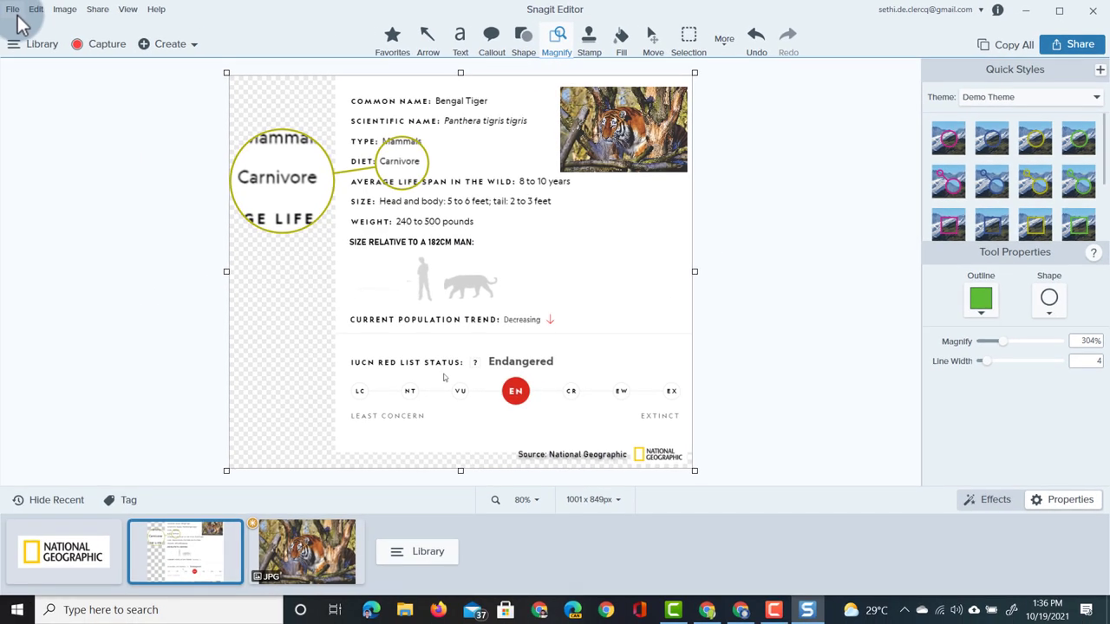
Save the fact card as TigerLesson1.jpg, replacing the date-stamp file name.
click(13, 9)
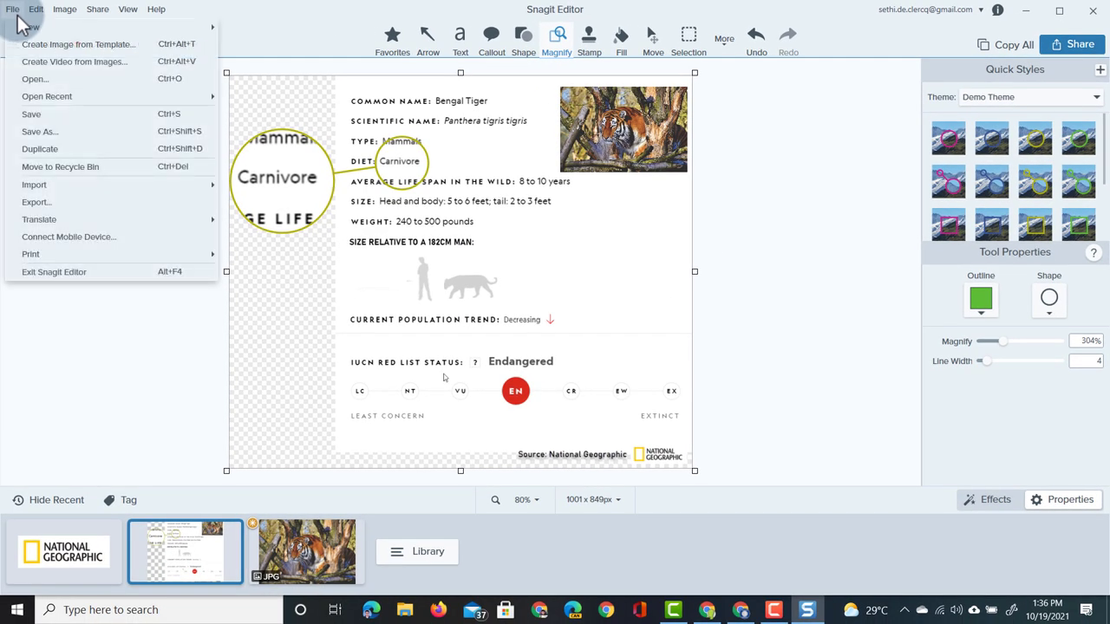
click(59, 134)
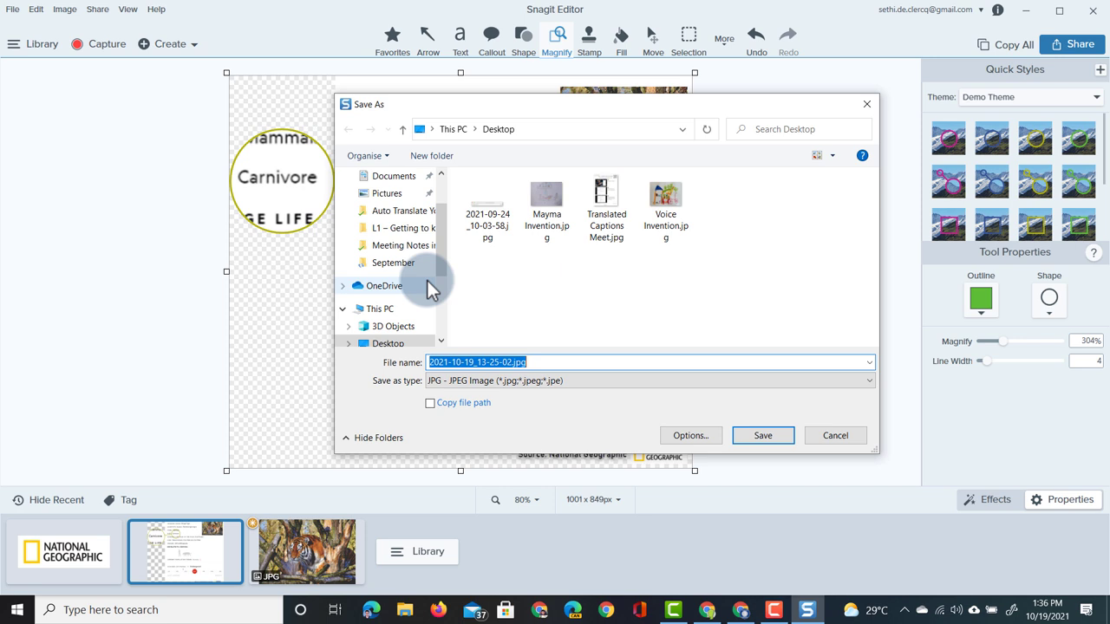
key(Home)
key(Delete)
key(Delete)
key(Delete)
key(Delete)
key(Delete)
key(Delete)
key(Delete)
key(Delete)
key(Delete)
key(Delete)
key(Delete)
key(Delete)
key(Delete)
key(Delete)
key(Delete)
key(Delete)
key(Delete)
key(Delete)
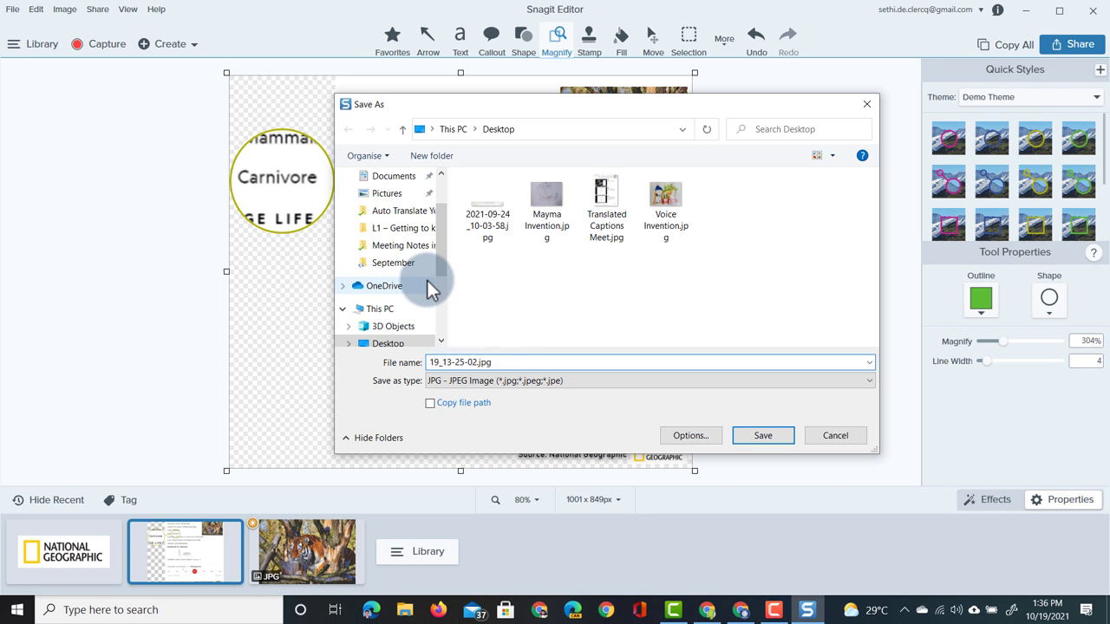
text(TigerLesson1)
click(769, 442)
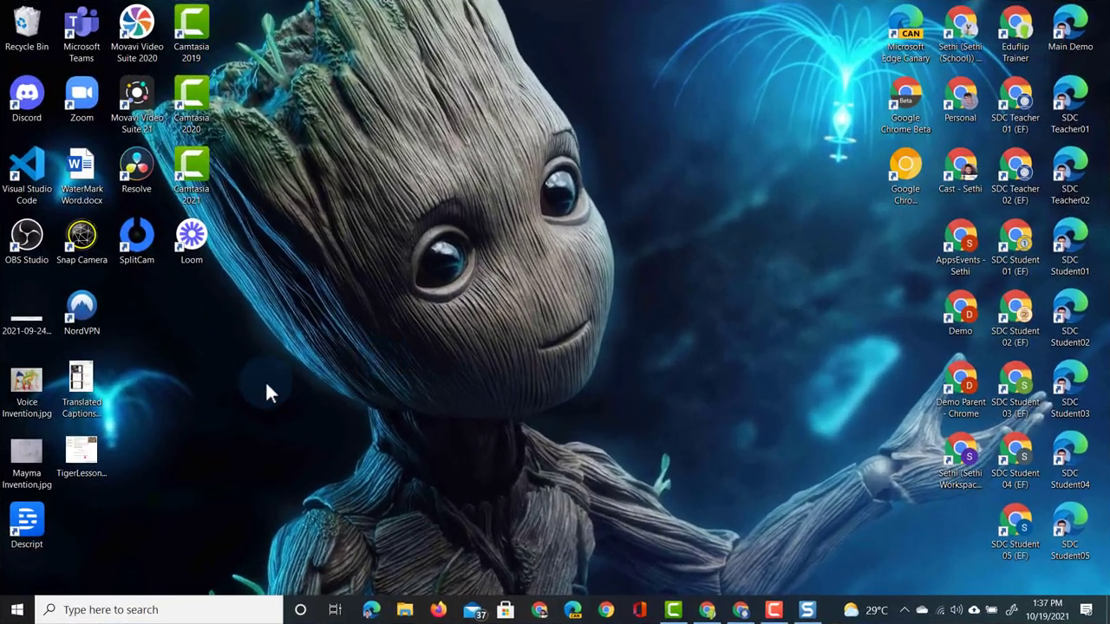
Open TigerLesson1.jpg from the desktop in Windows Photos.
double_click(262, 381)
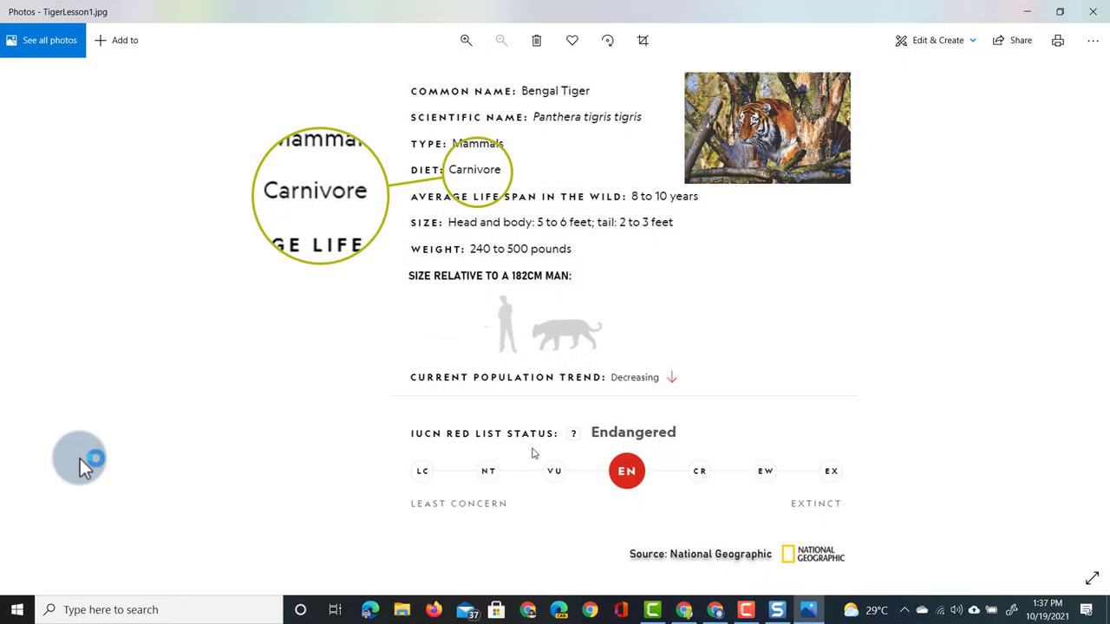